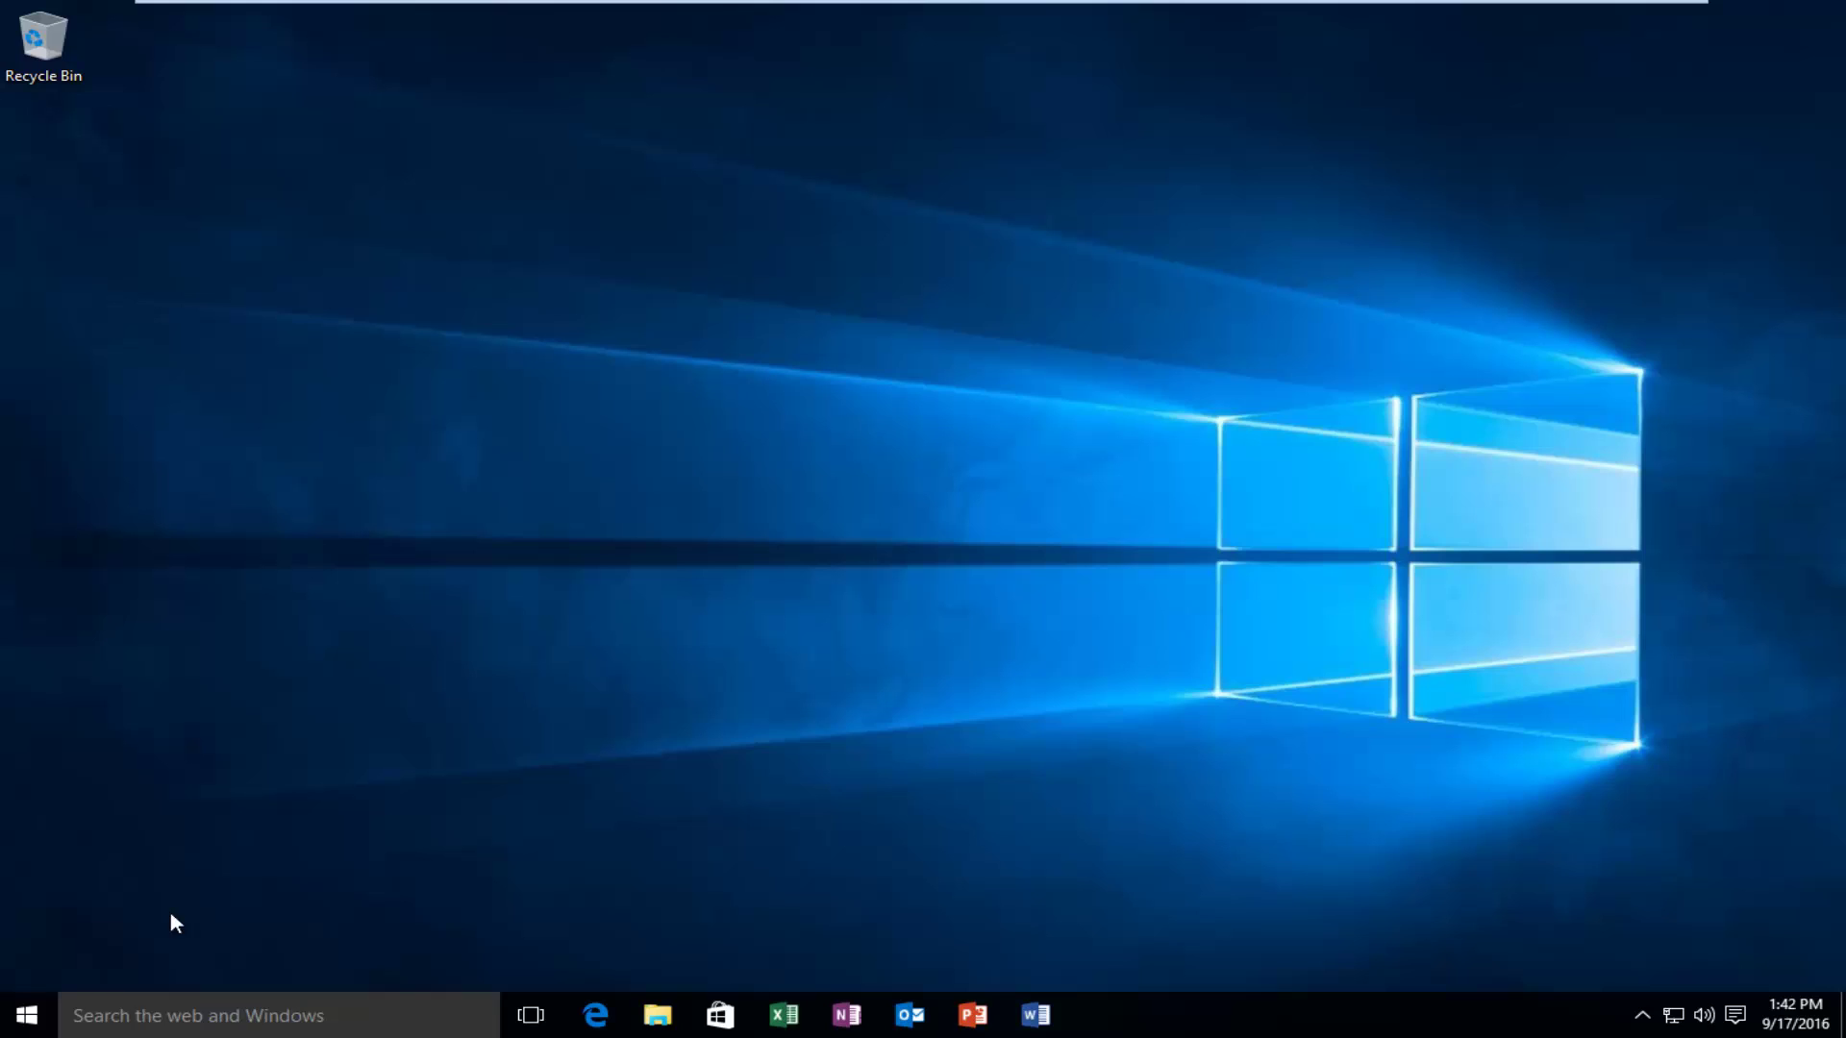
Search Windows for 'user account' and open User Account Control Settings.
{"action": "left_click", "coordinate": [124, 1016]}
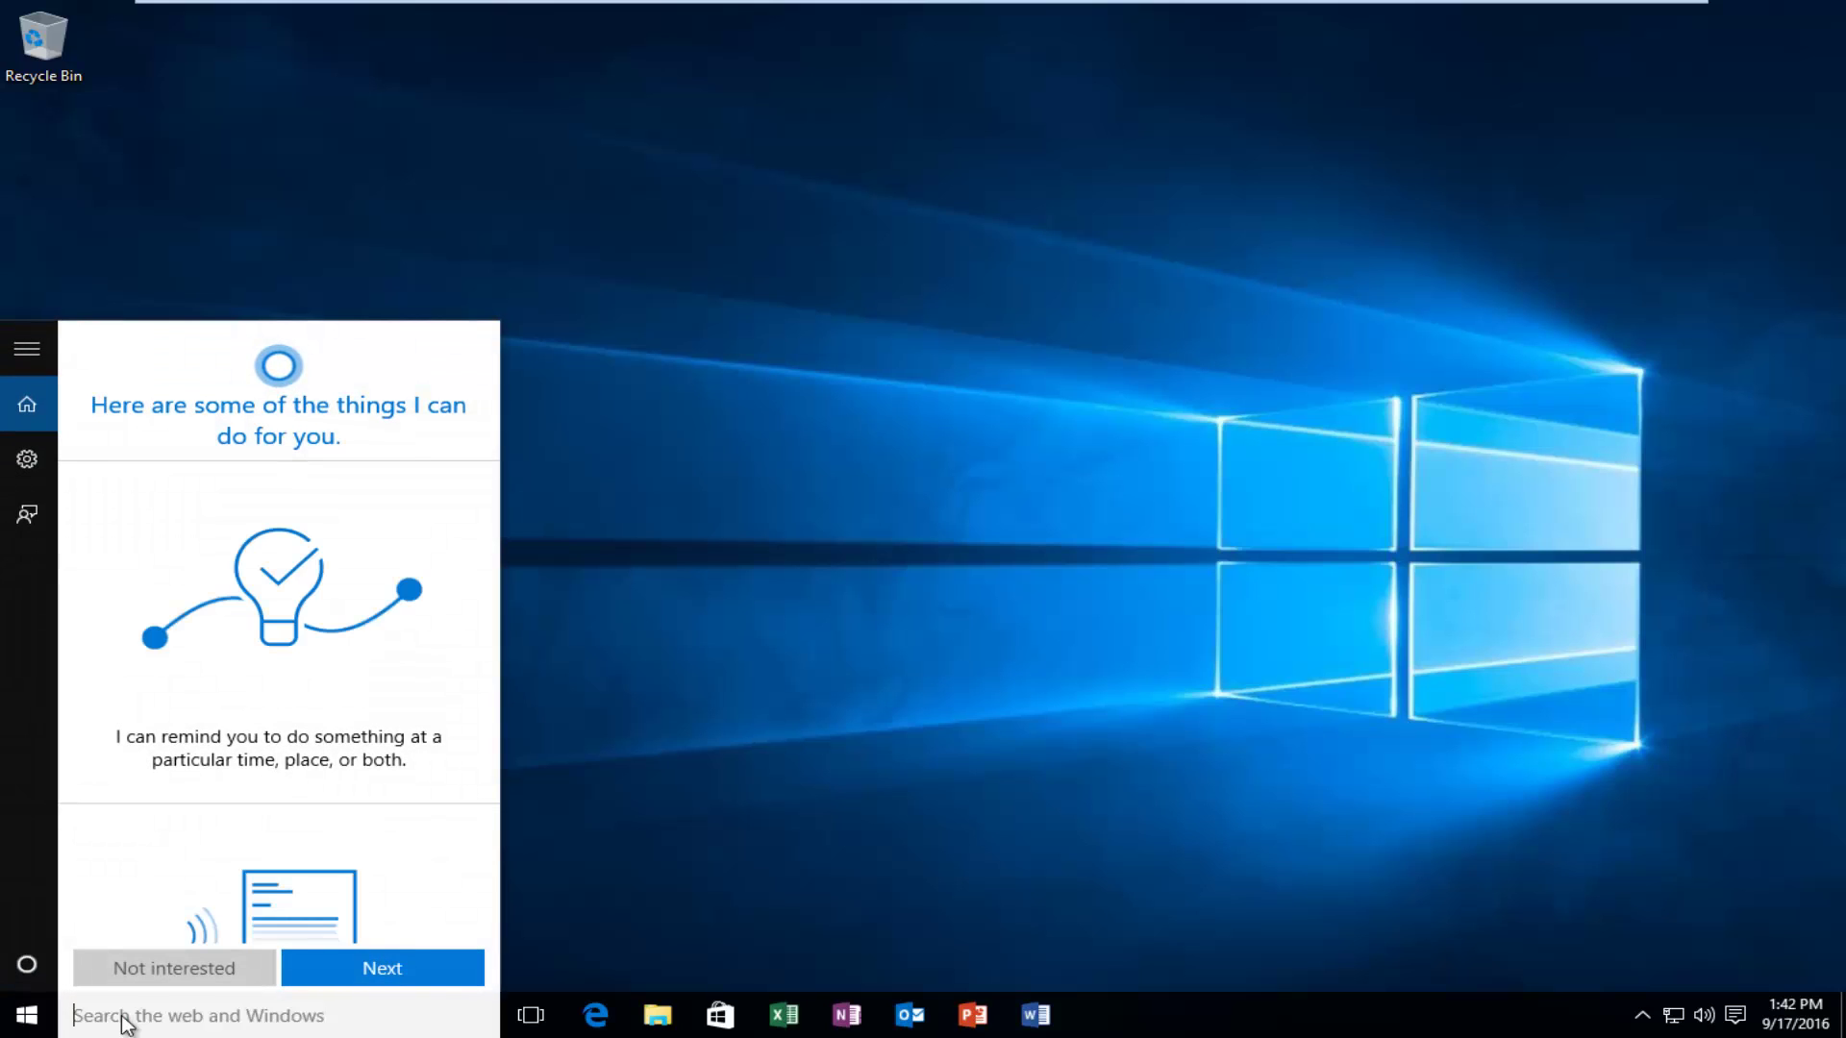
{"action": "type", "text": "user account"}
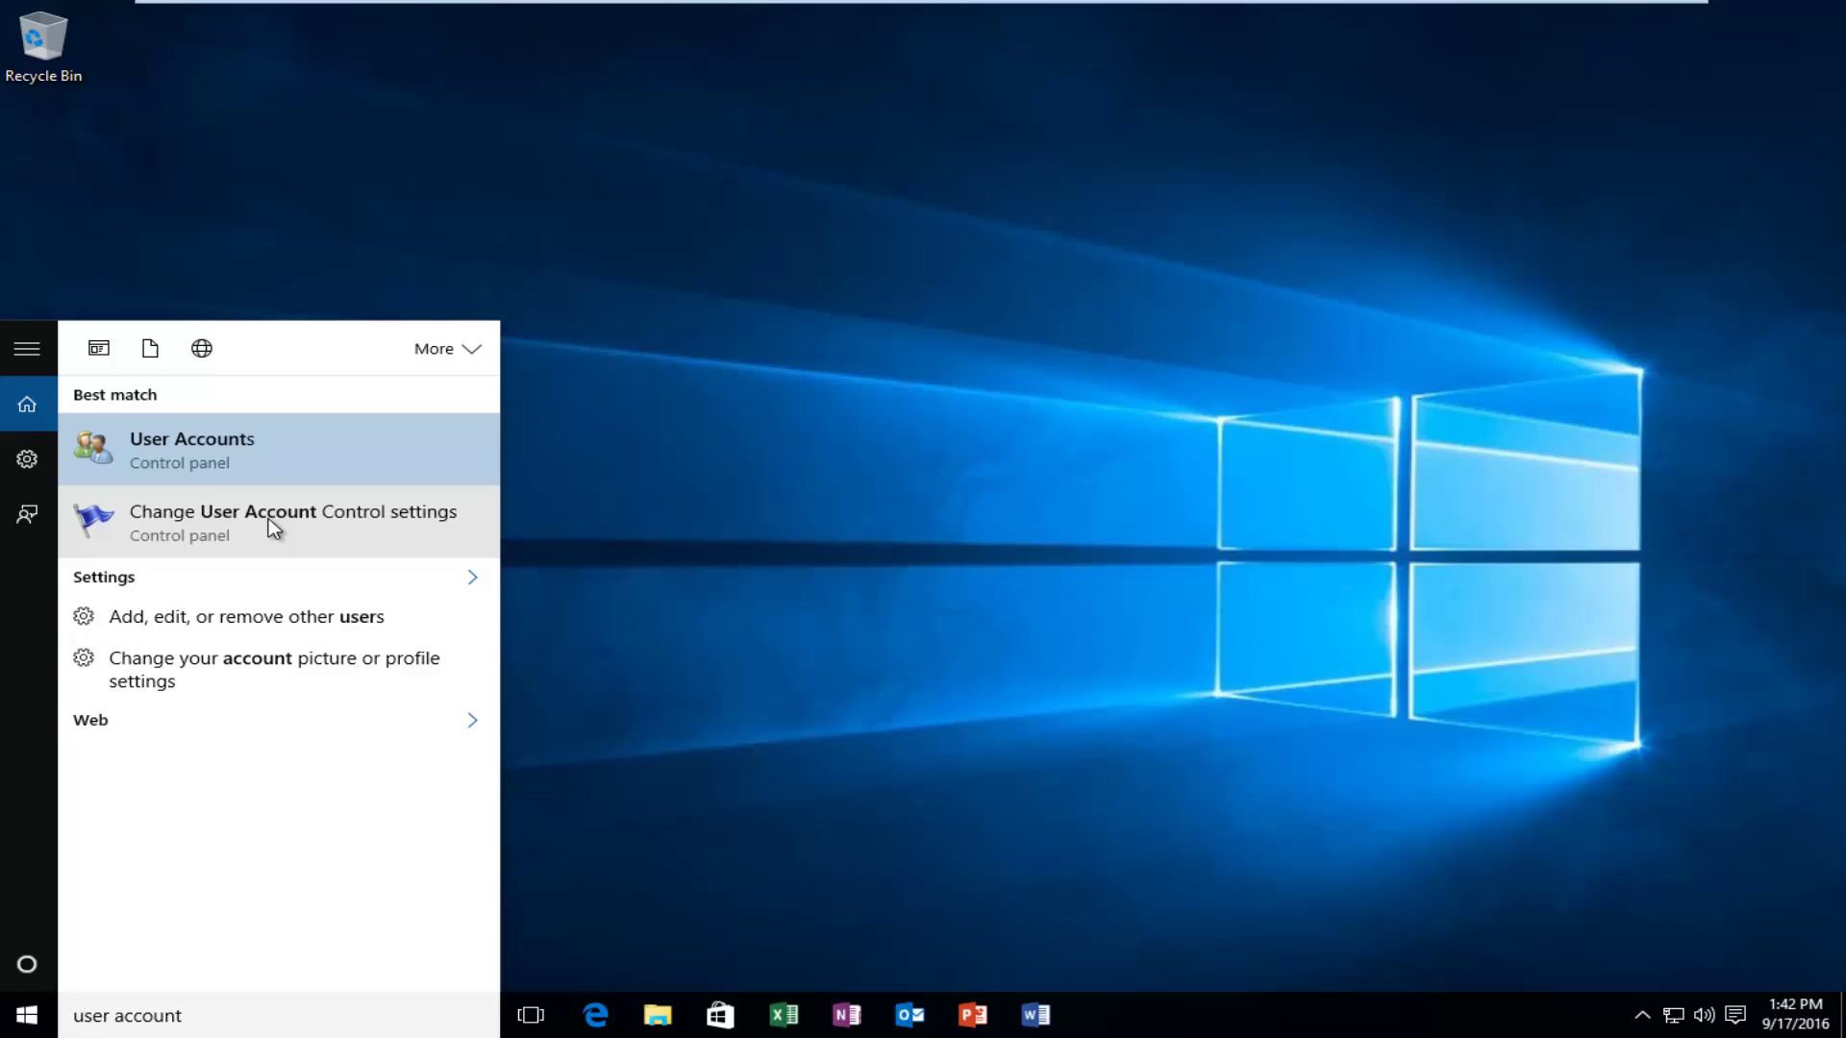
{"action": "left_click", "coordinate": [308, 515]}
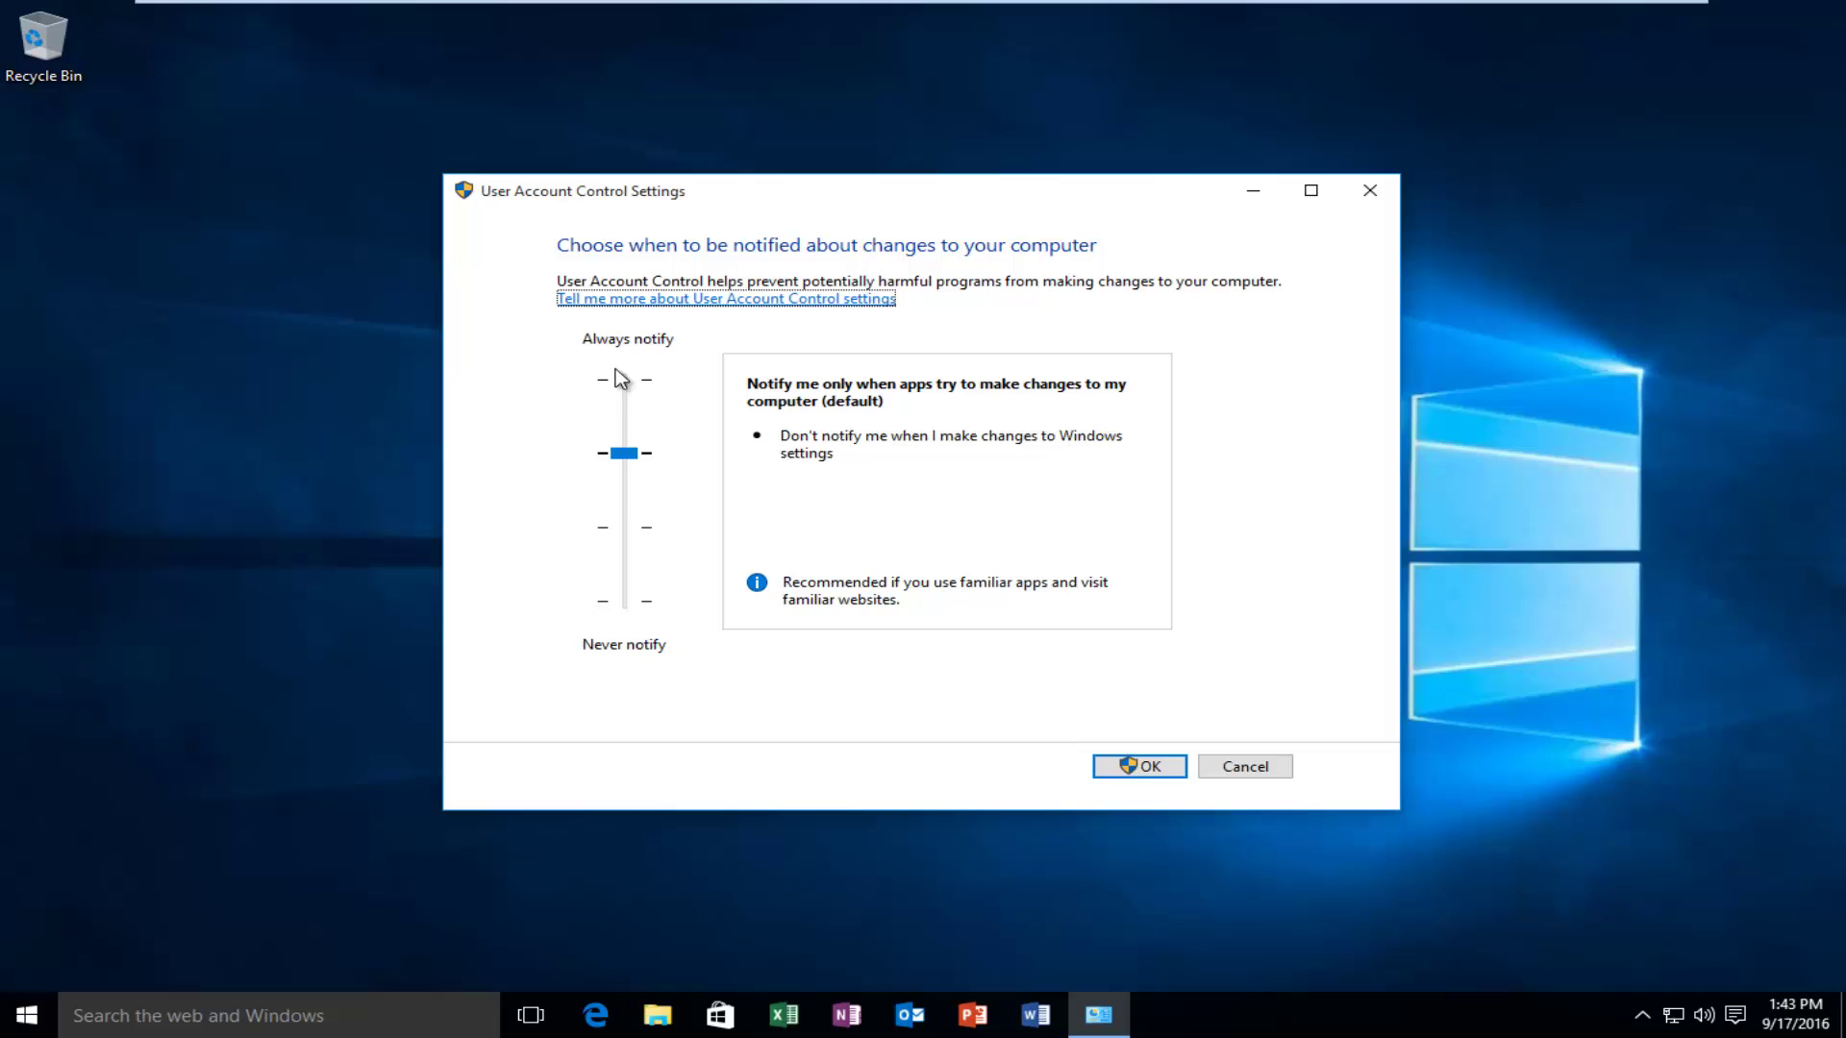
Leave the UAC slider at the default notification level, apply it with OK and approve the prompt.
{"action": "mouse_move", "coordinate": [620, 456]}
{"action": "left_mouse_down"}
{"action": "mouse_move", "coordinate": [620, 480]}
{"action": "mouse_move", "coordinate": [626, 453]}
{"action": "left_mouse_up"}
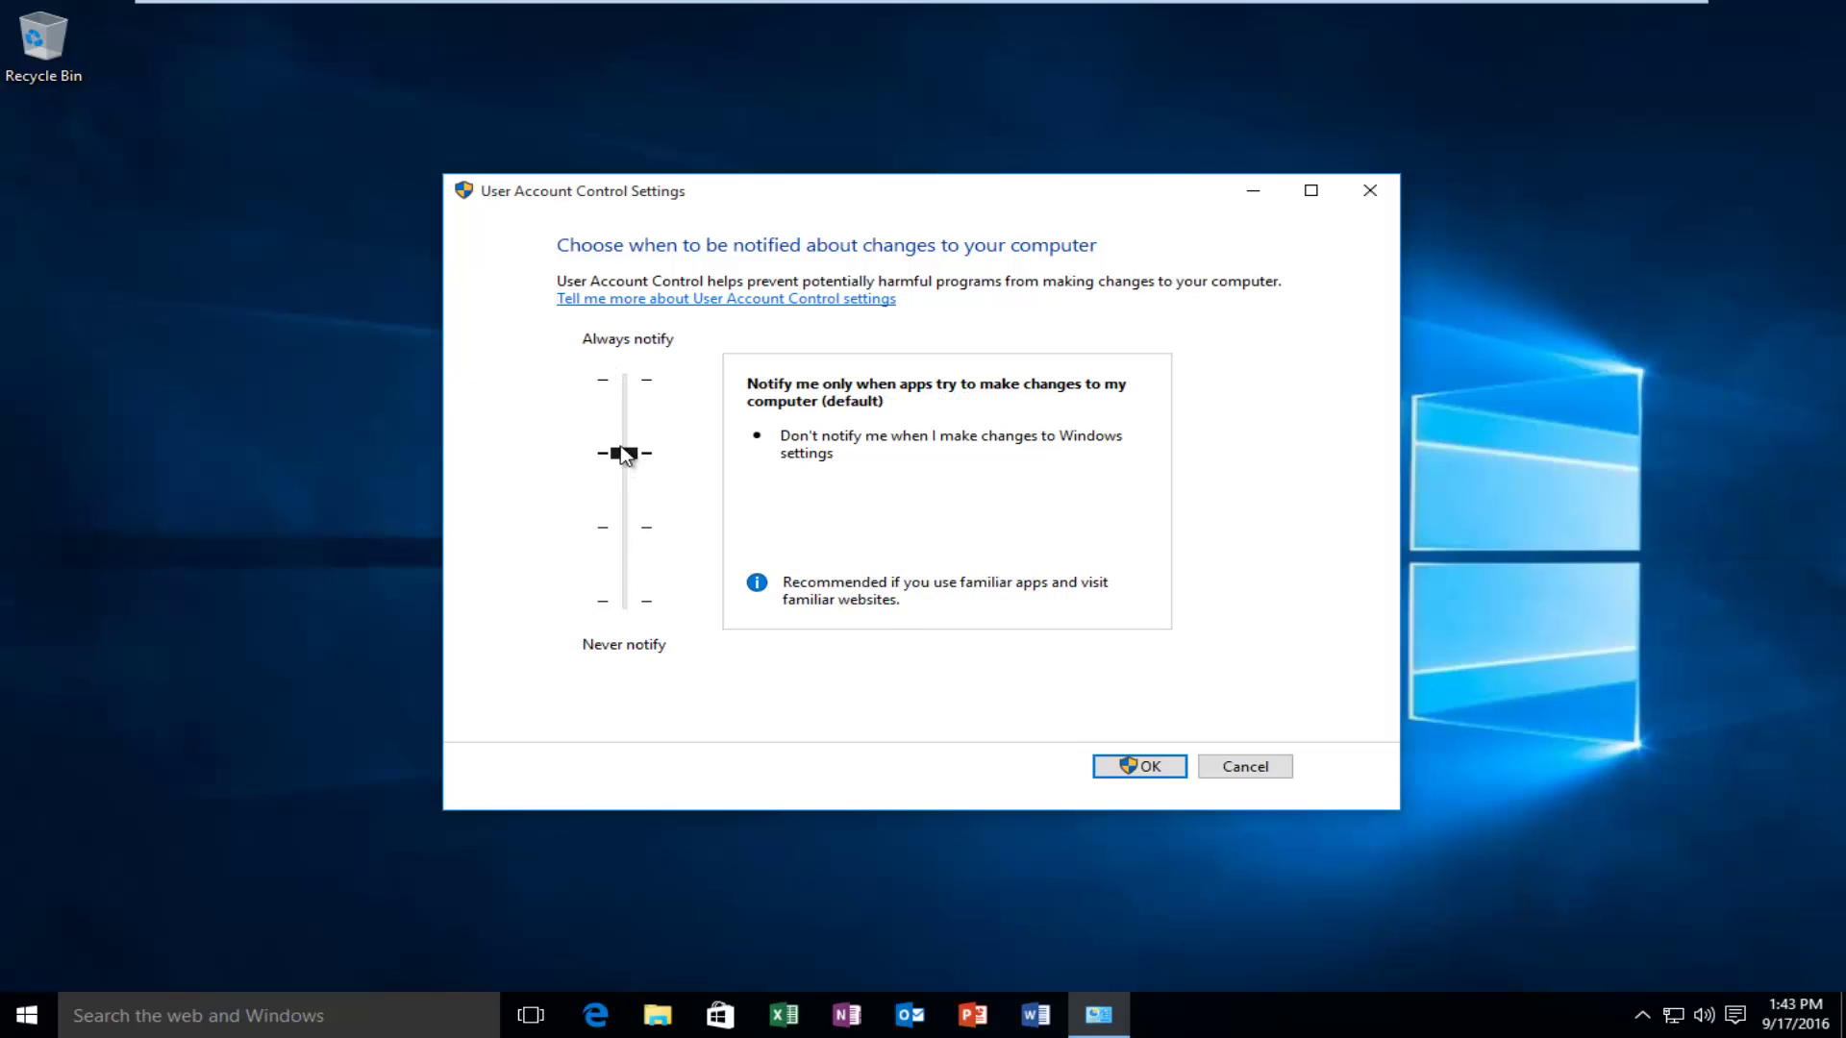
{"action": "left_click", "coordinate": [1134, 766]}
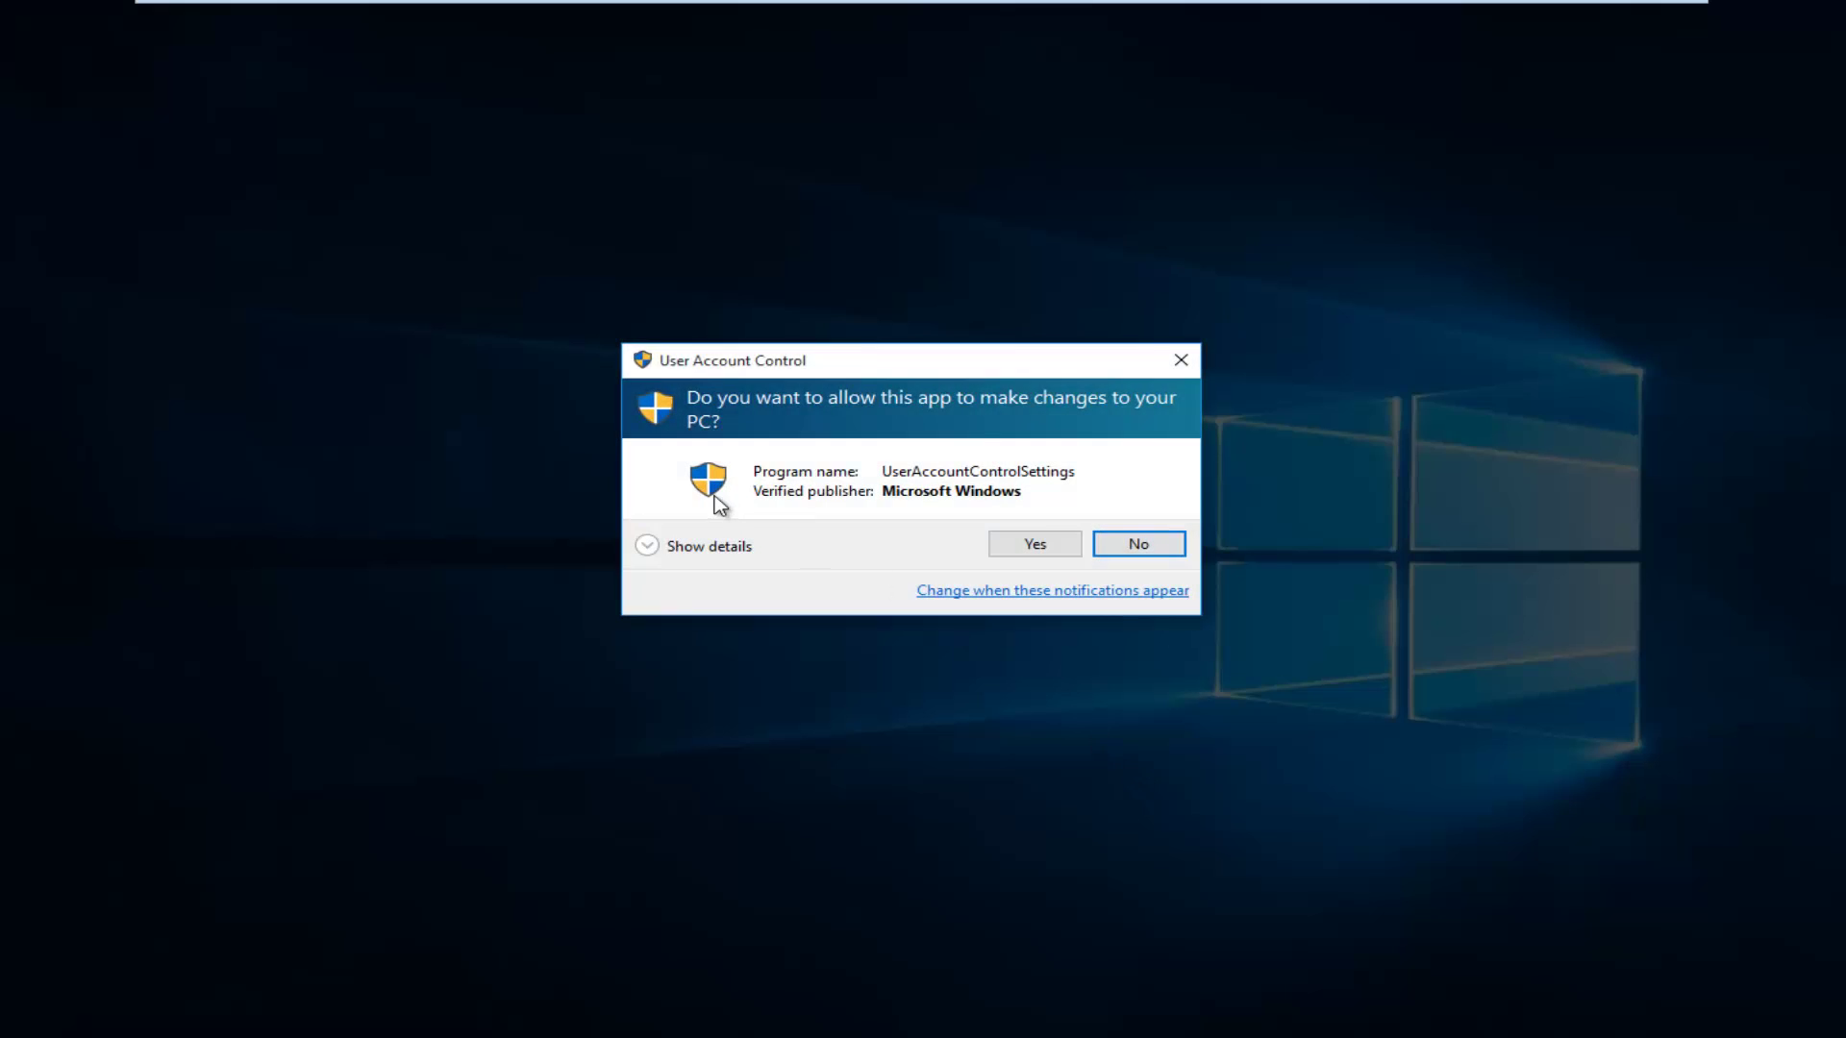
{"action": "left_click", "coordinate": [1017, 546]}
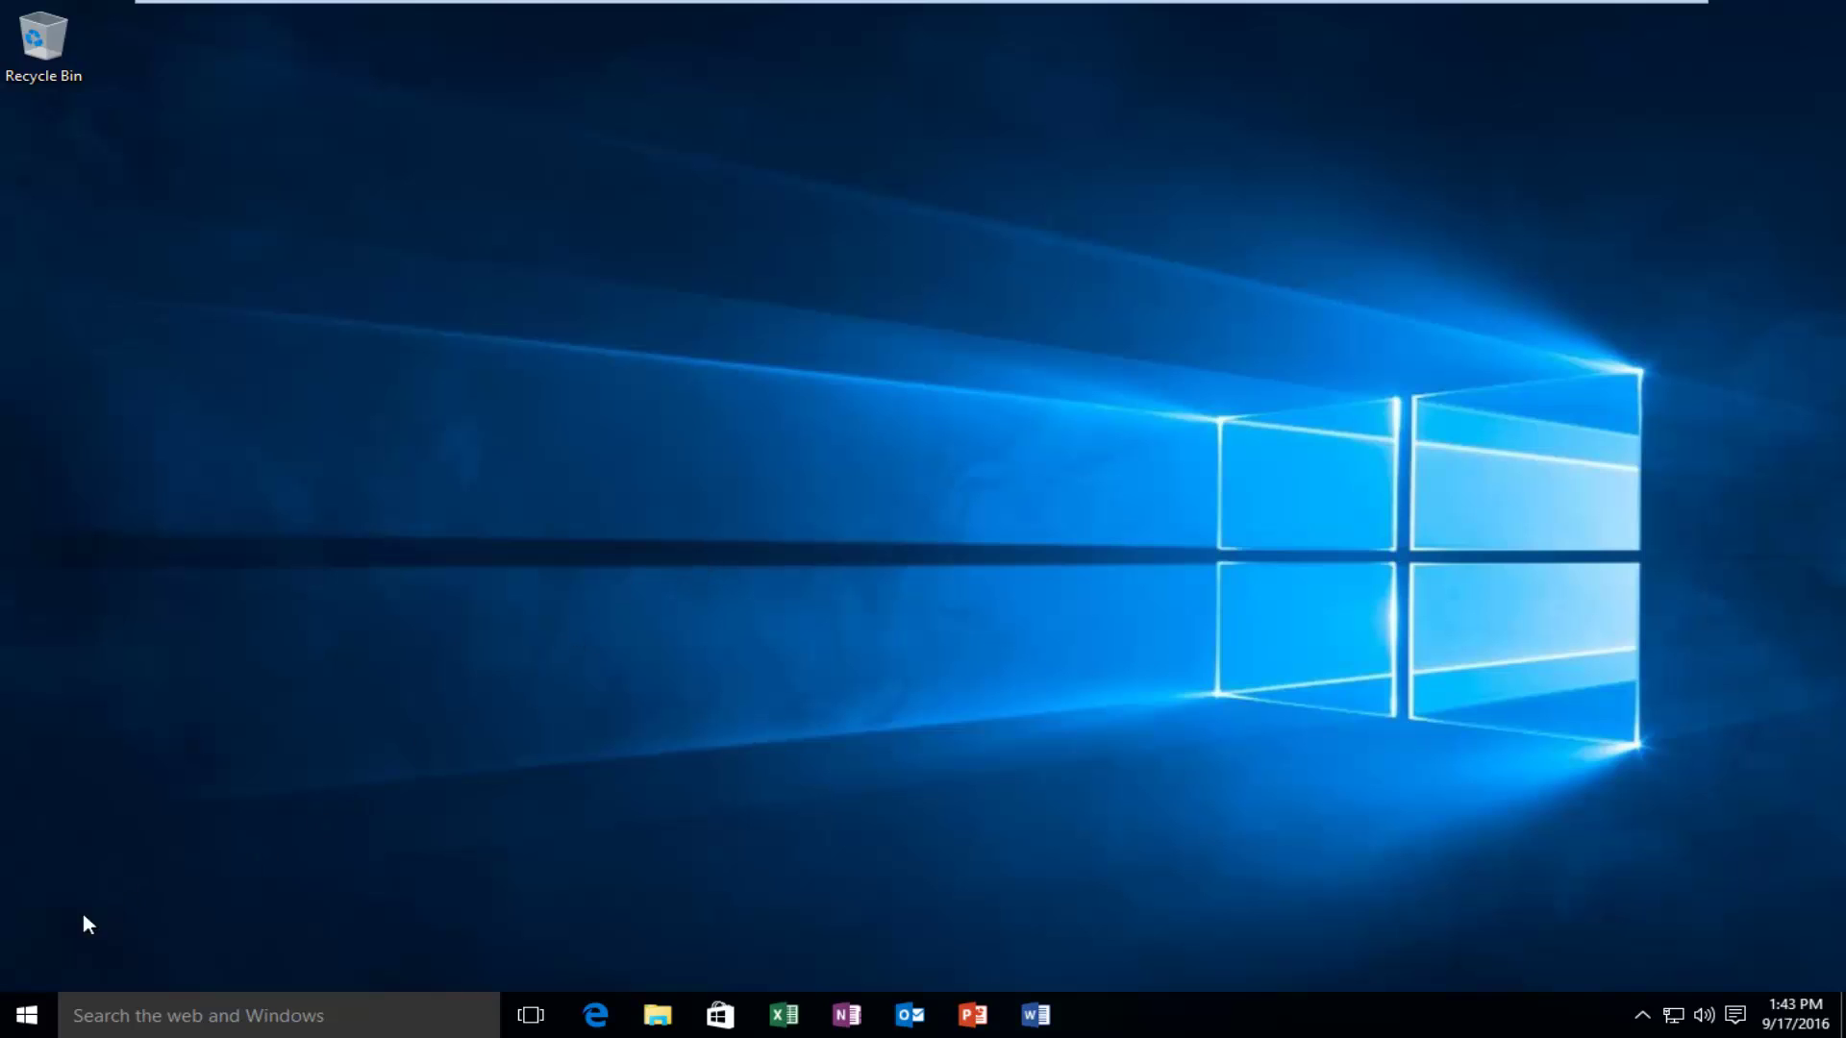
Launch regedit from the Run dialog and allow it administrator permission.
{"action": "right_click", "coordinate": [26, 1017]}
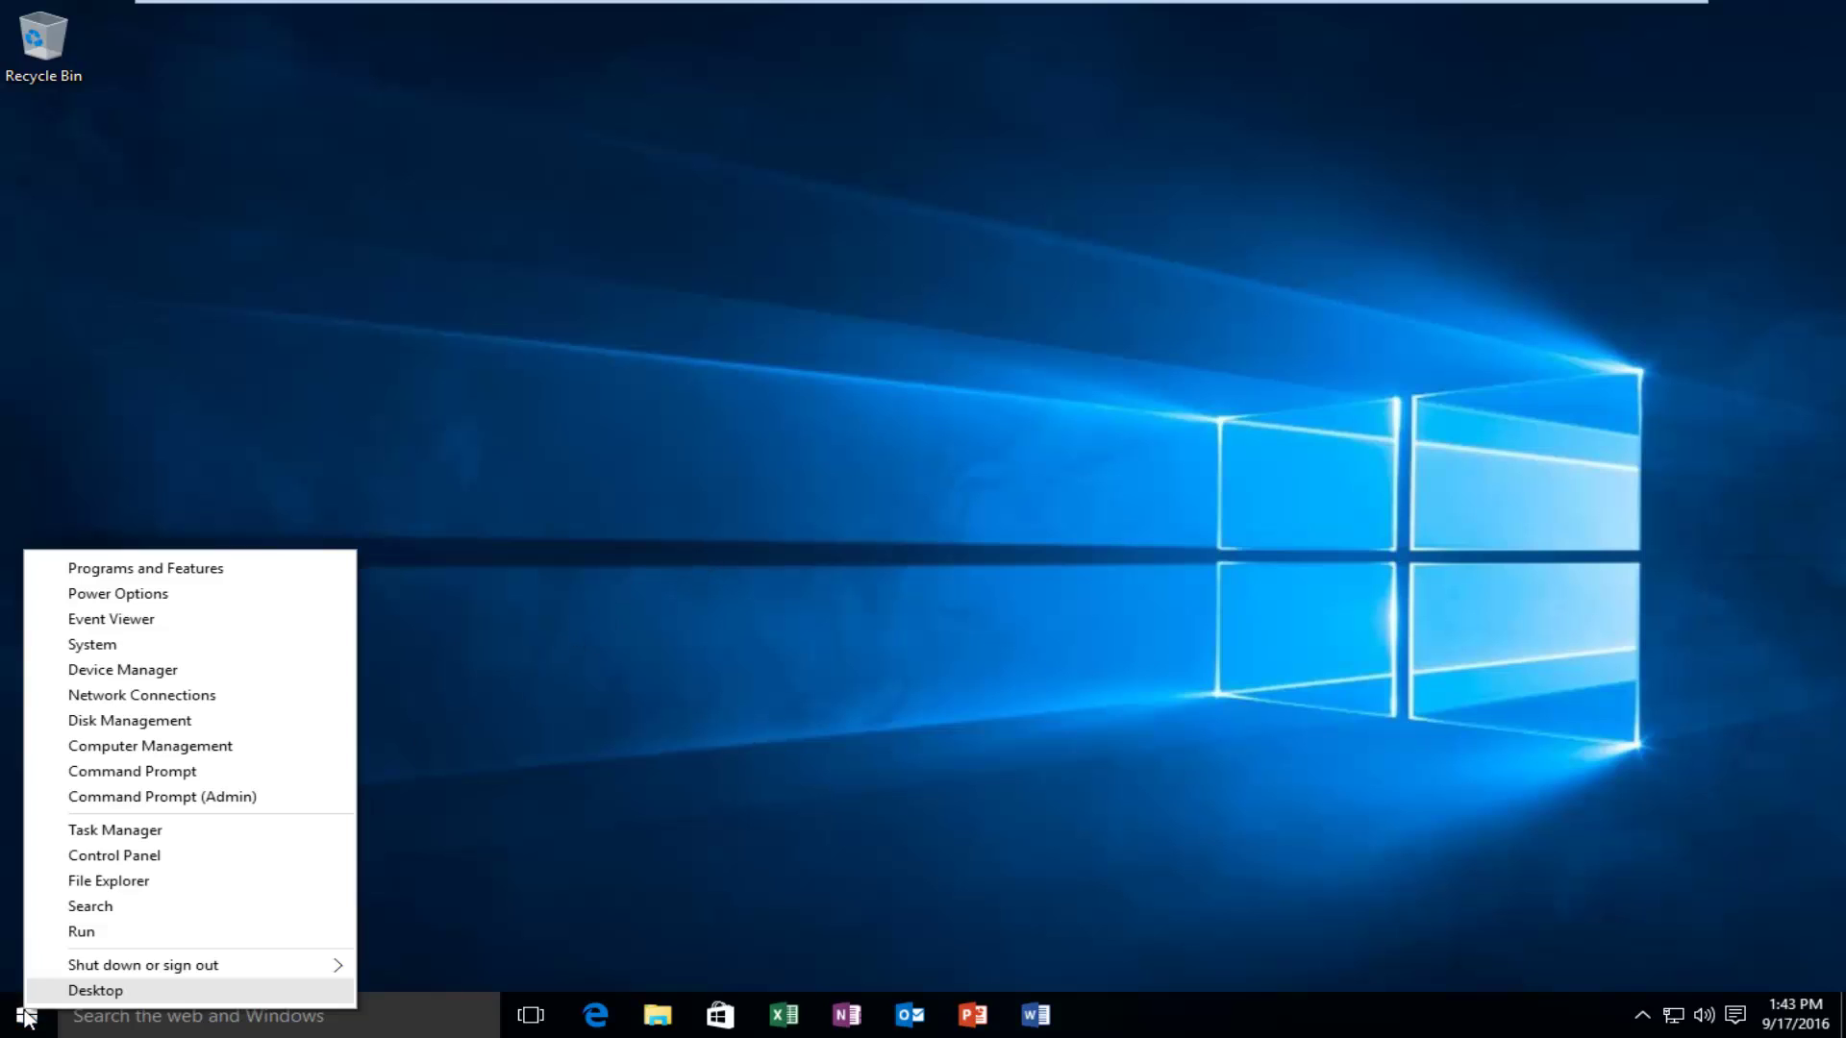
{"action": "left_click", "coordinate": [90, 932]}
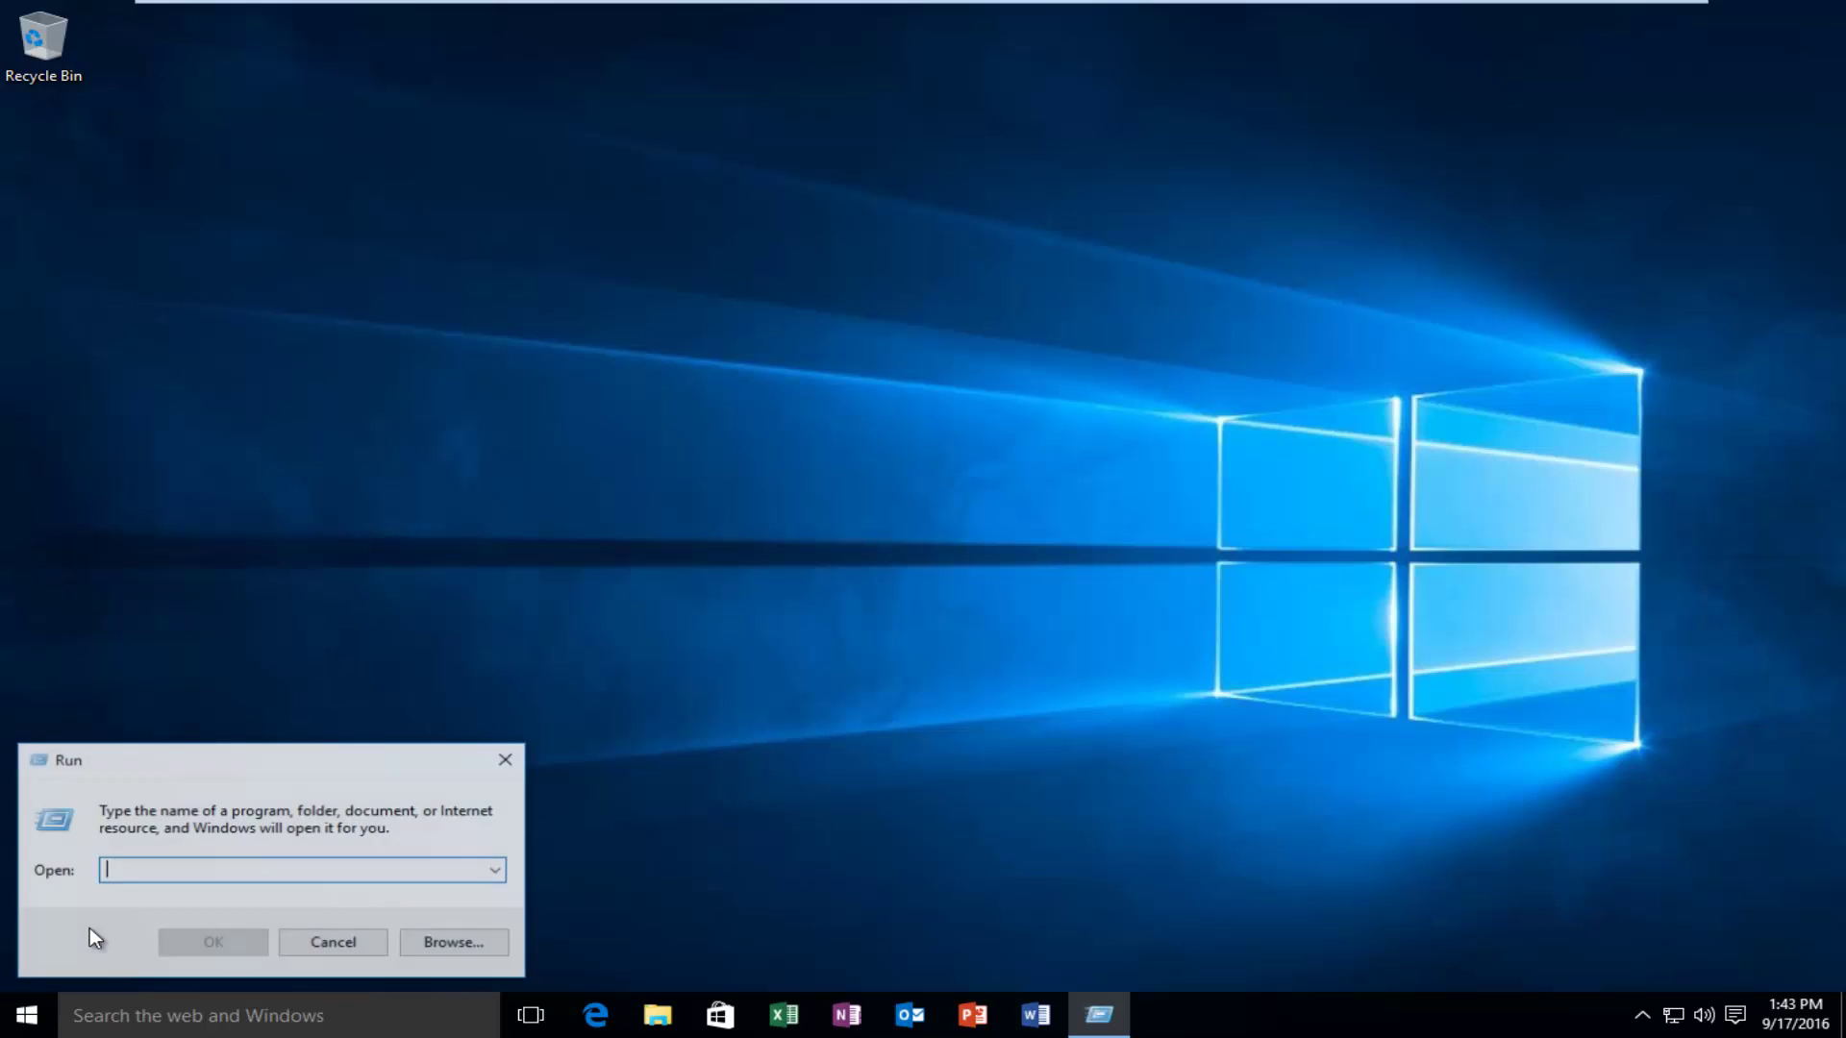
{"action": "type", "text": "regedit"}
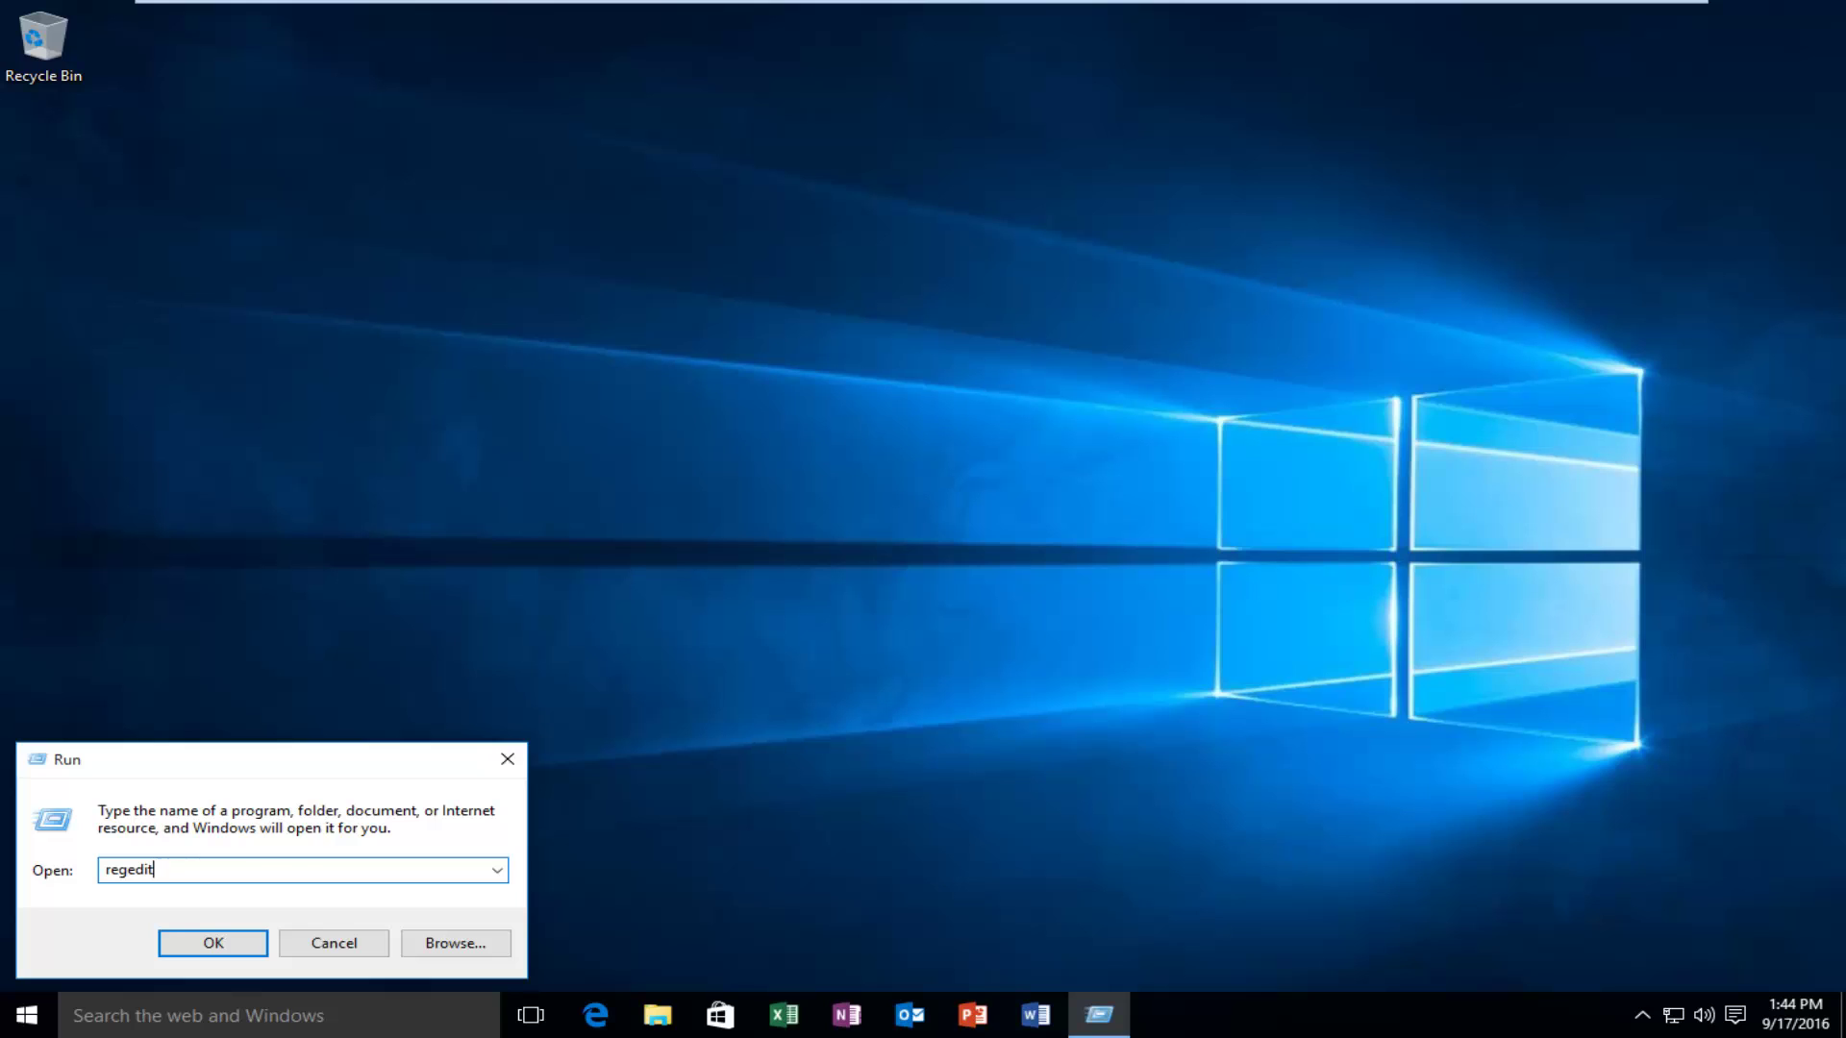
{"action": "key", "text": "Return"}
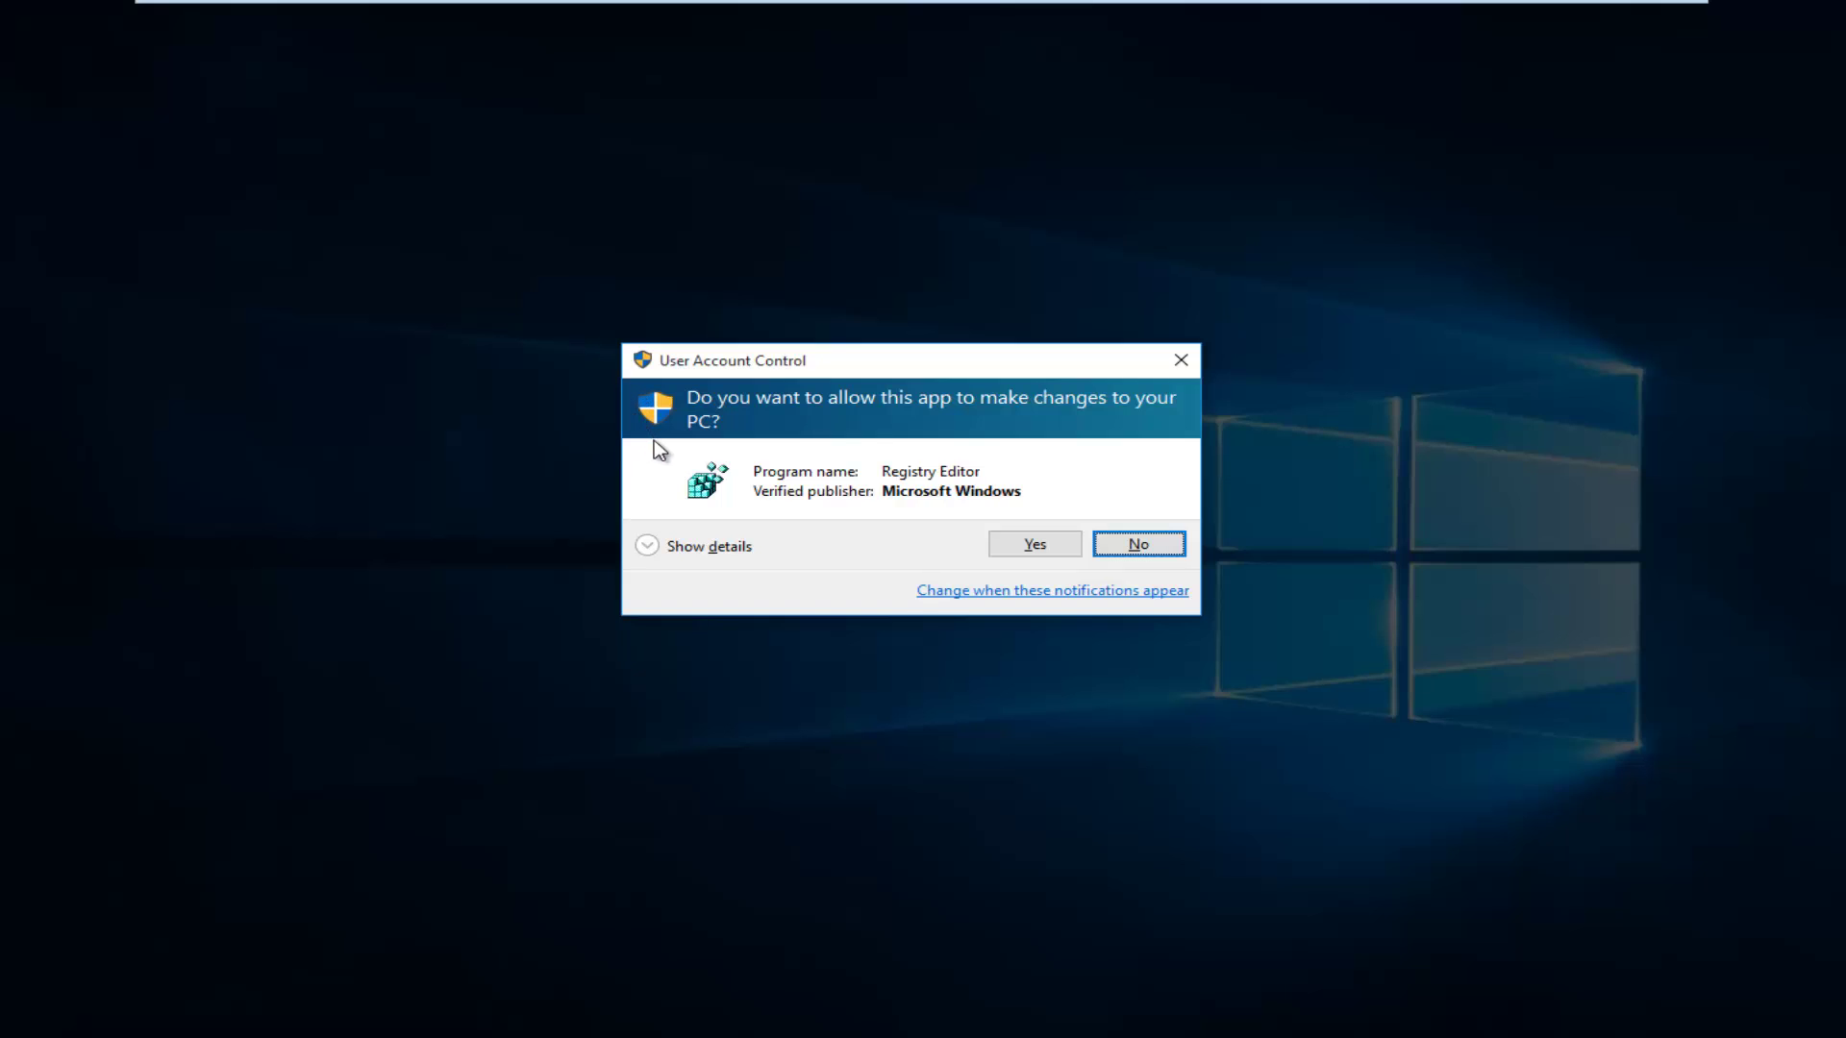
{"action": "left_click", "coordinate": [1035, 553]}
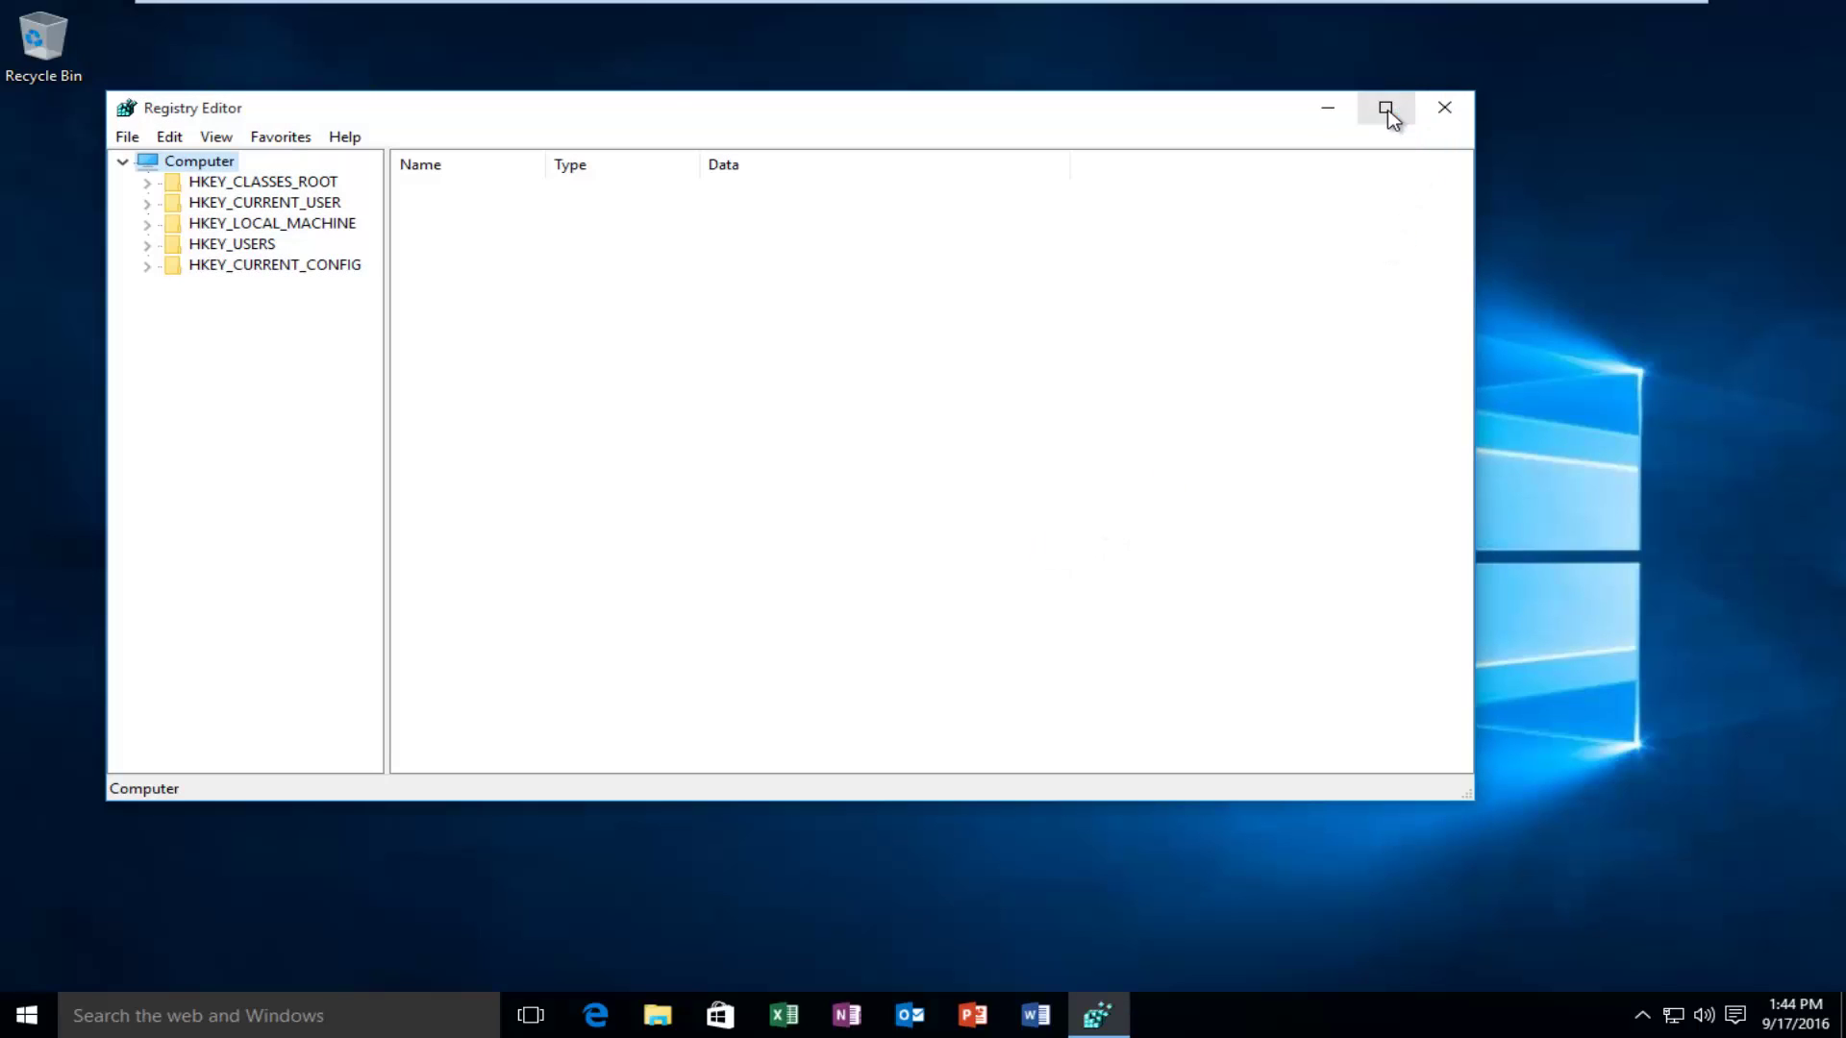
Maximize Registry Editor and expand HKEY_LOCAL_MACHINE > SOFTWARE > Microsoft.
{"action": "left_click", "coordinate": [1386, 108]}
{"action": "left_click_drag", "start_coordinate": [435, 65], "coordinate": [405, 84]}
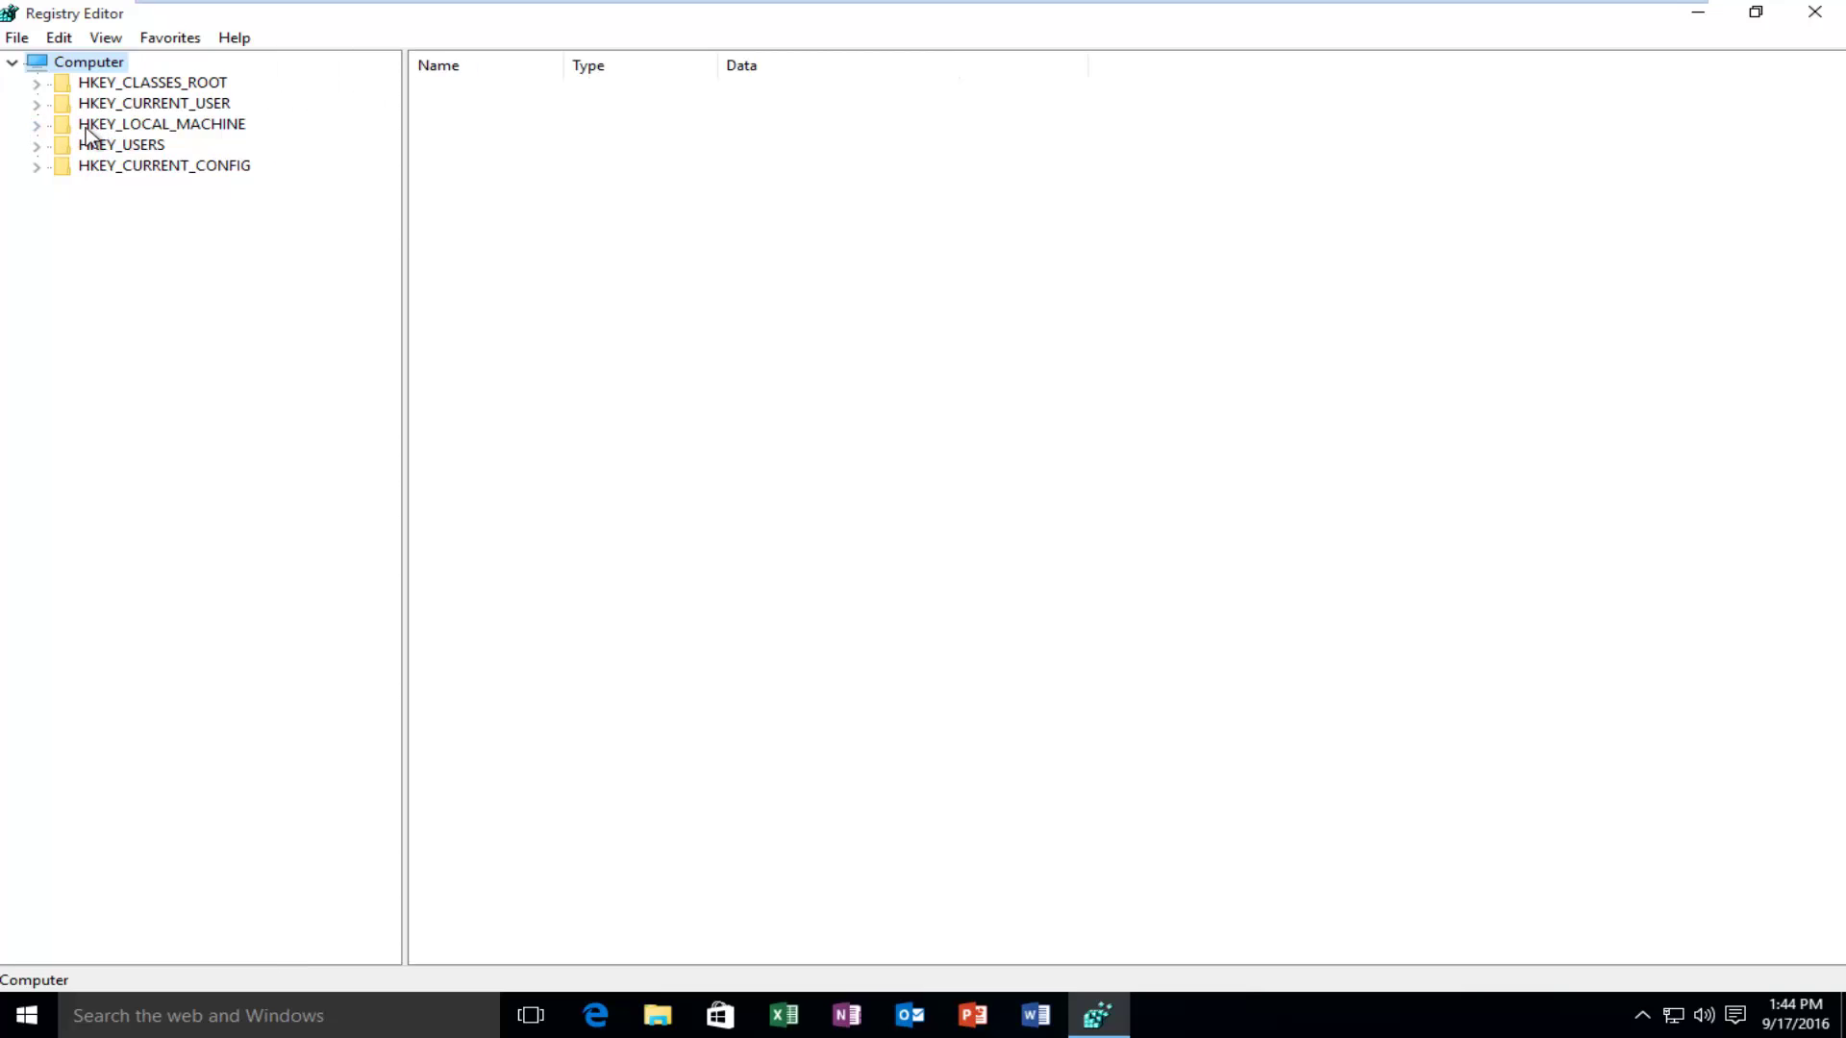
{"action": "left_click", "coordinate": [36, 126]}
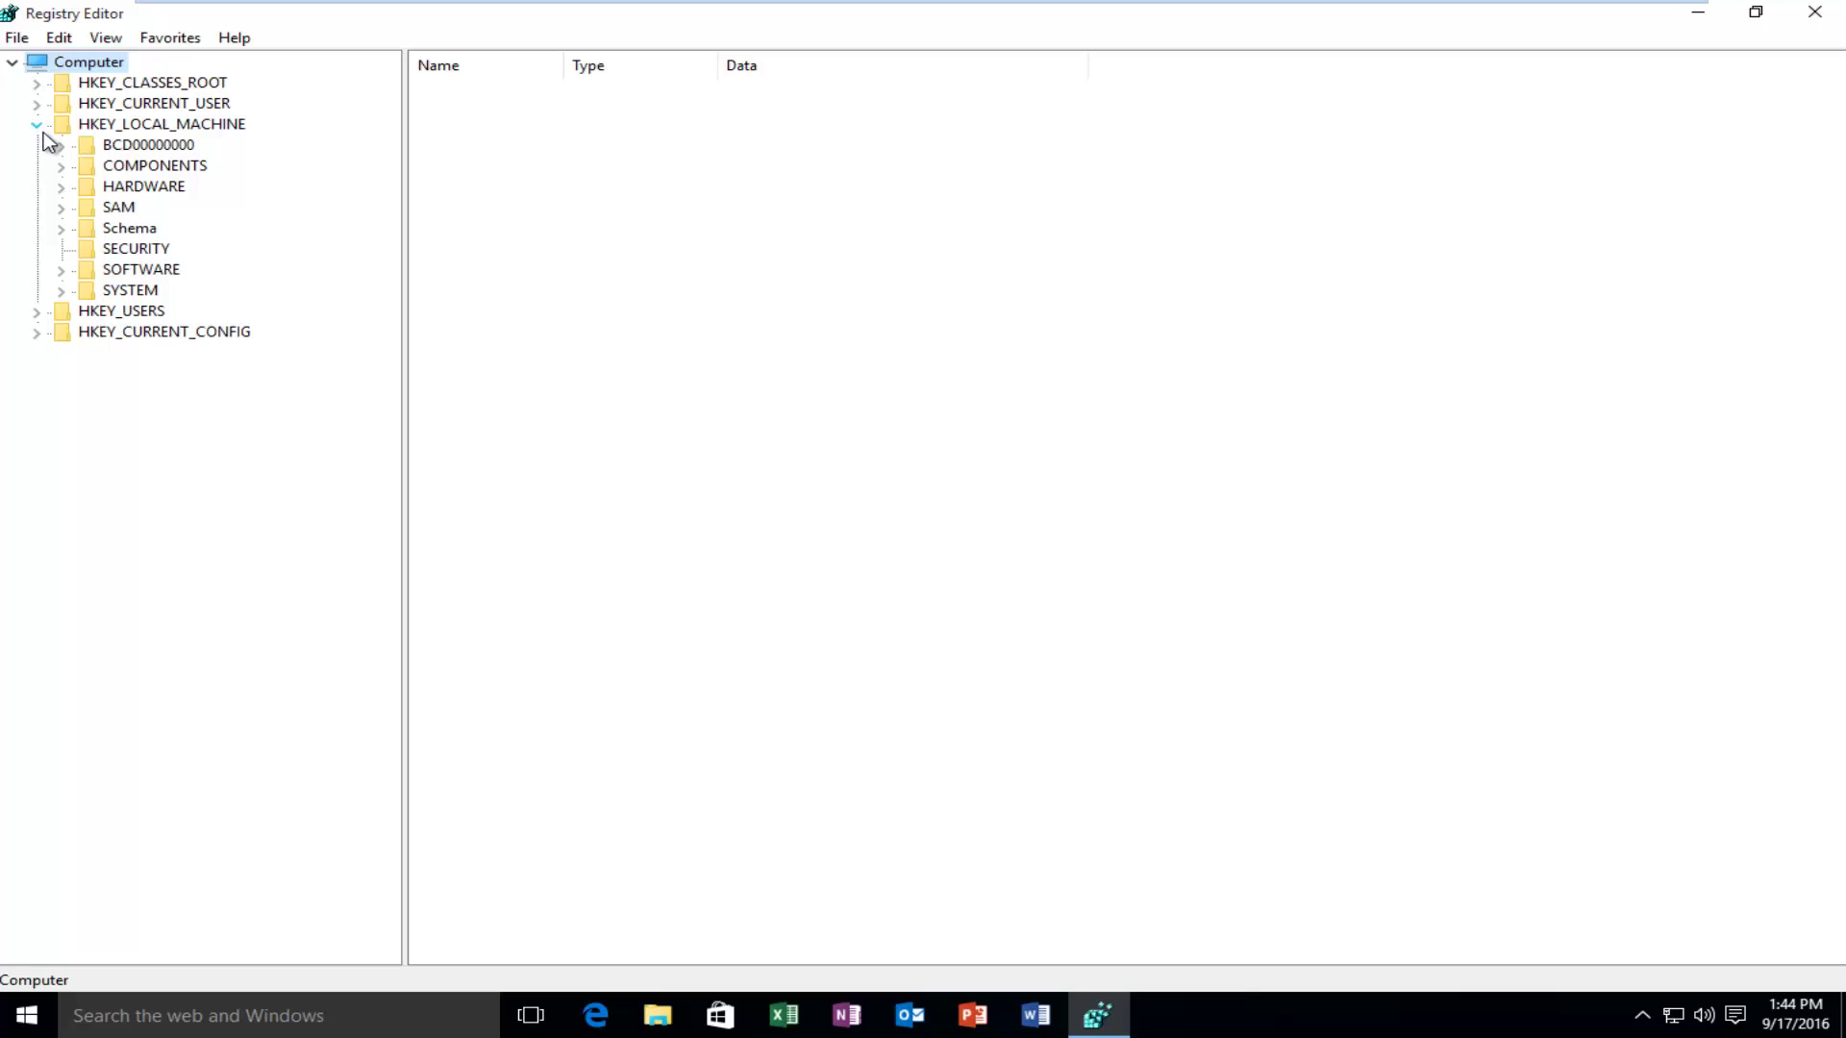
{"action": "left_click", "coordinate": [60, 271]}
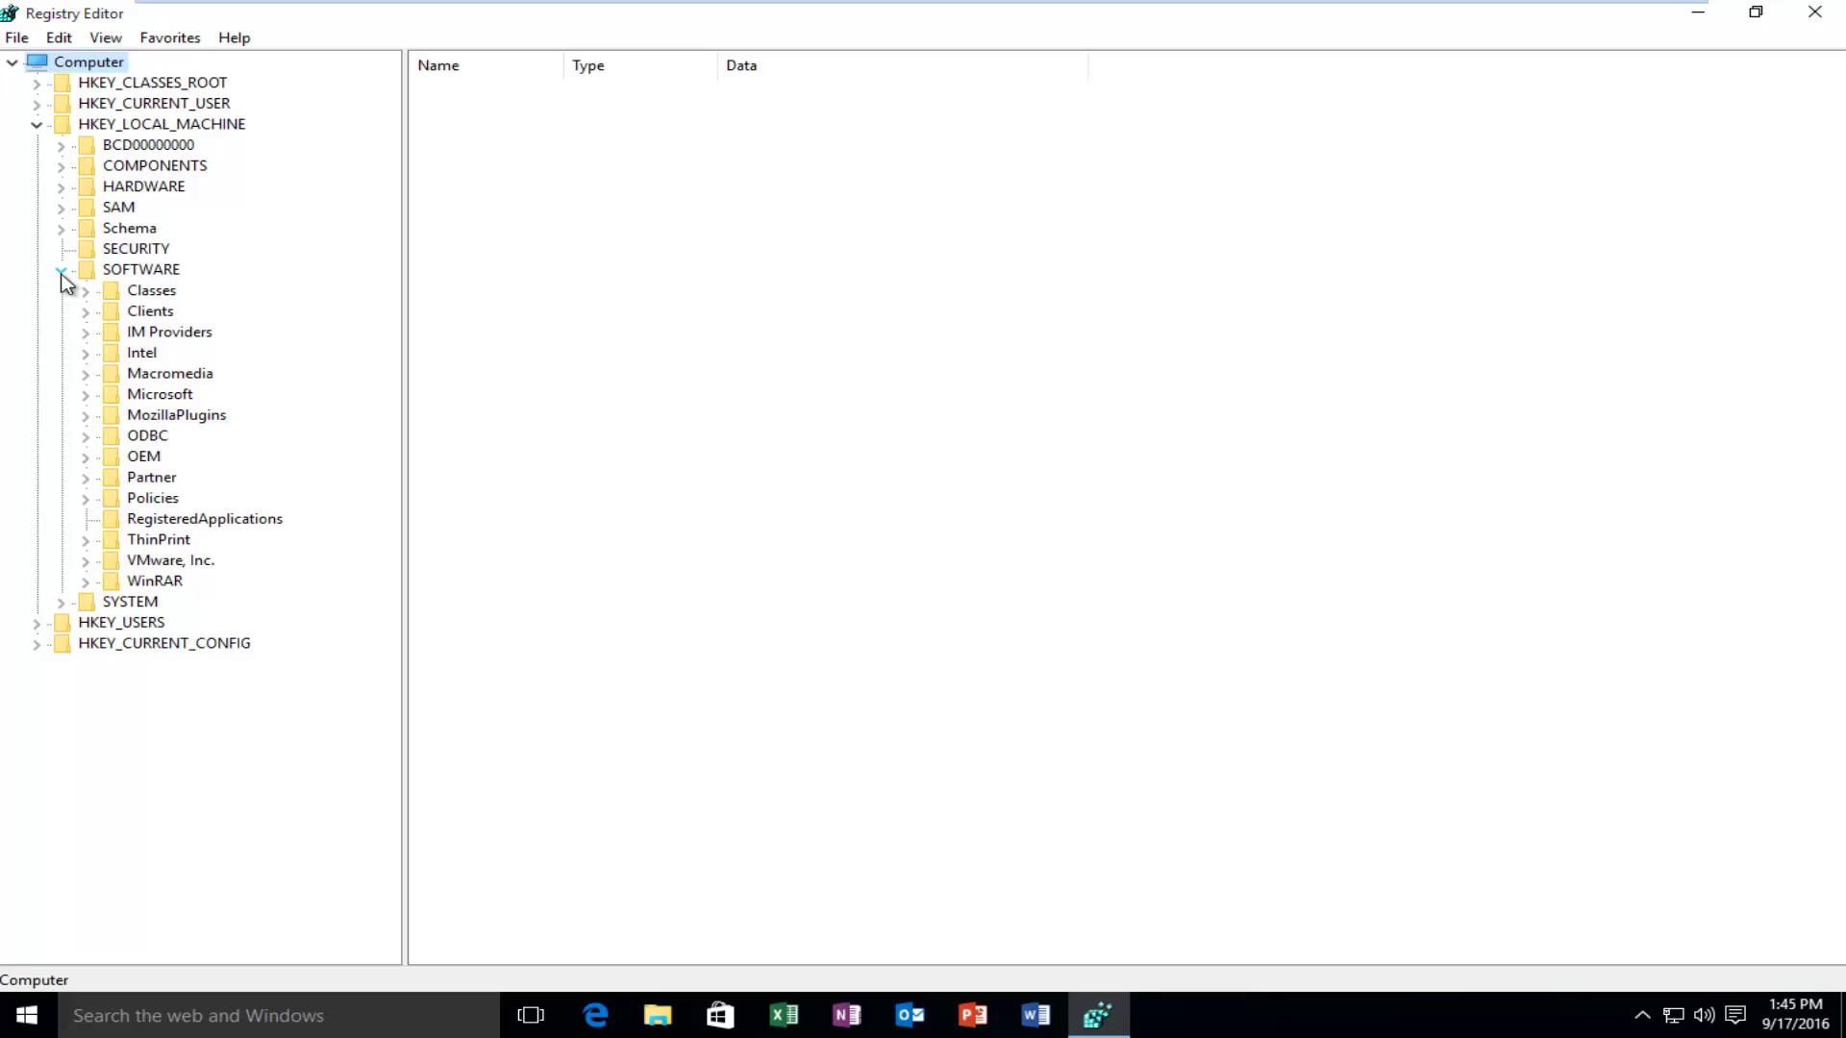
{"action": "left_click", "coordinate": [86, 394]}
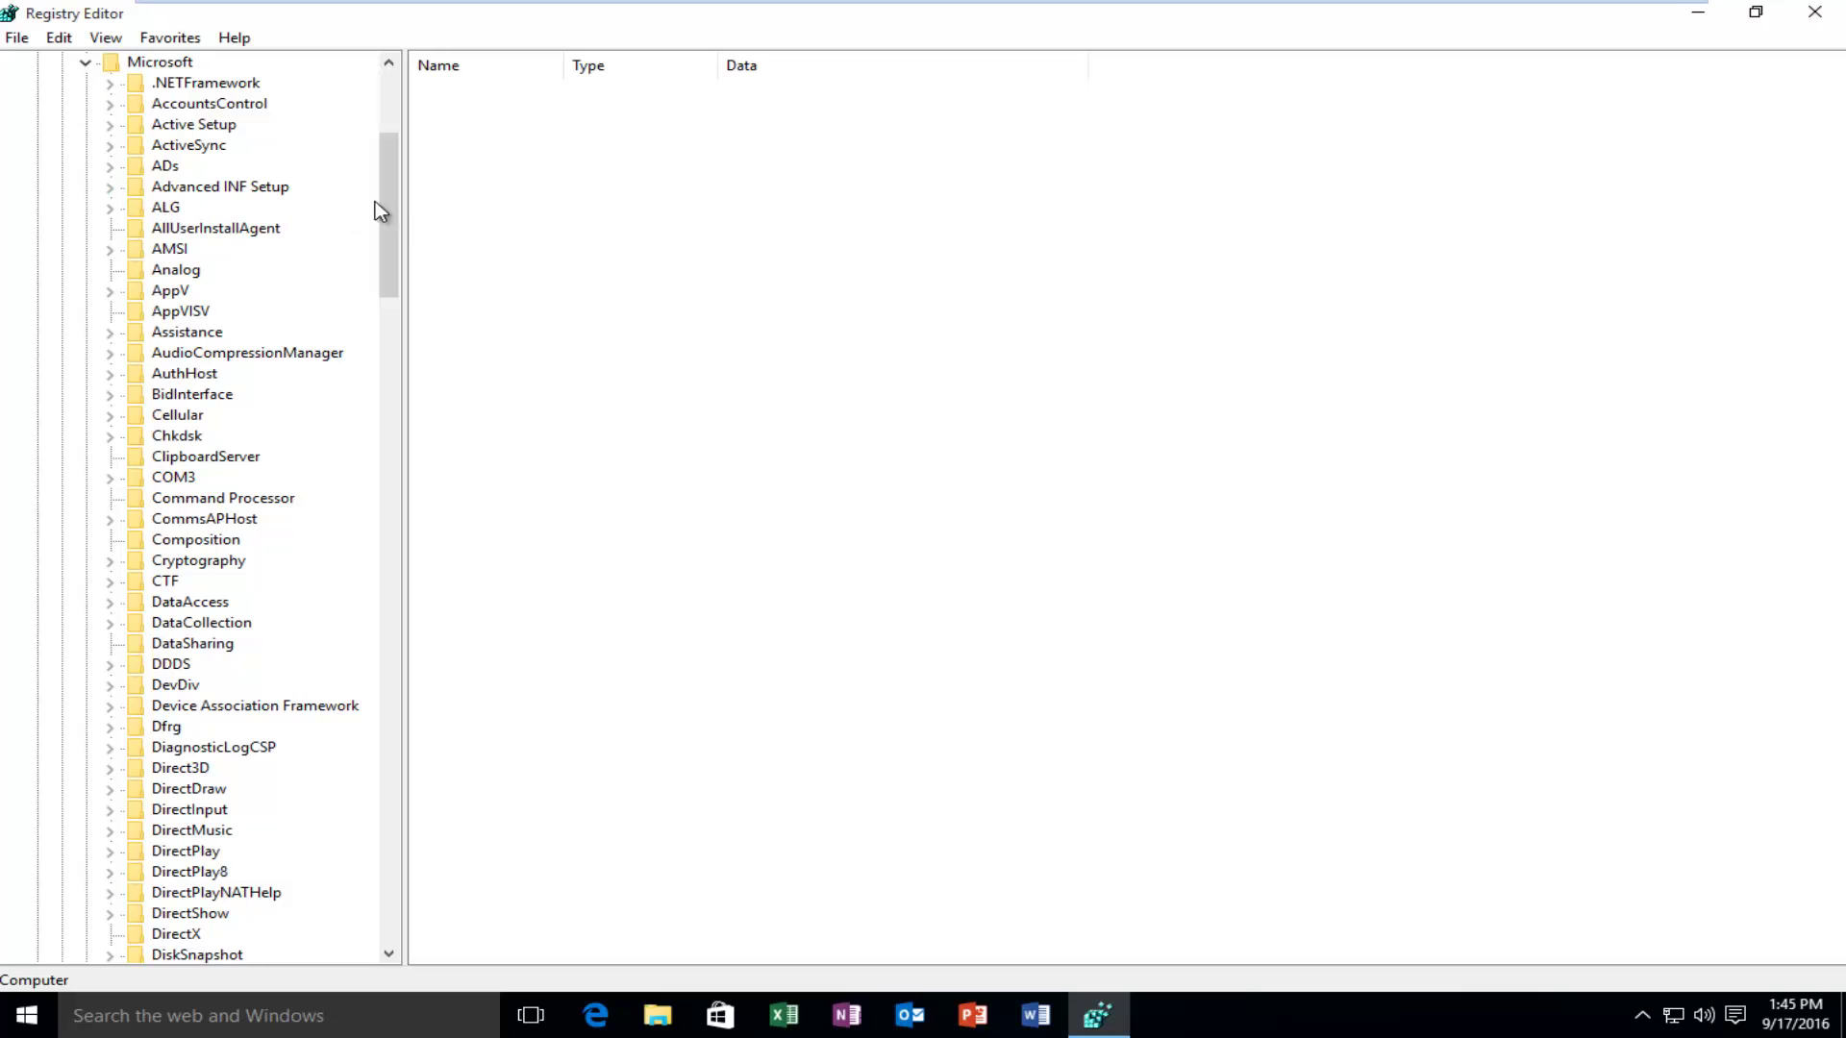
Expand Windows > CurrentVersion and open the Policies key.
{"action": "left_click_drag", "start_coordinate": [394, 198], "coordinate": [436, 799]}
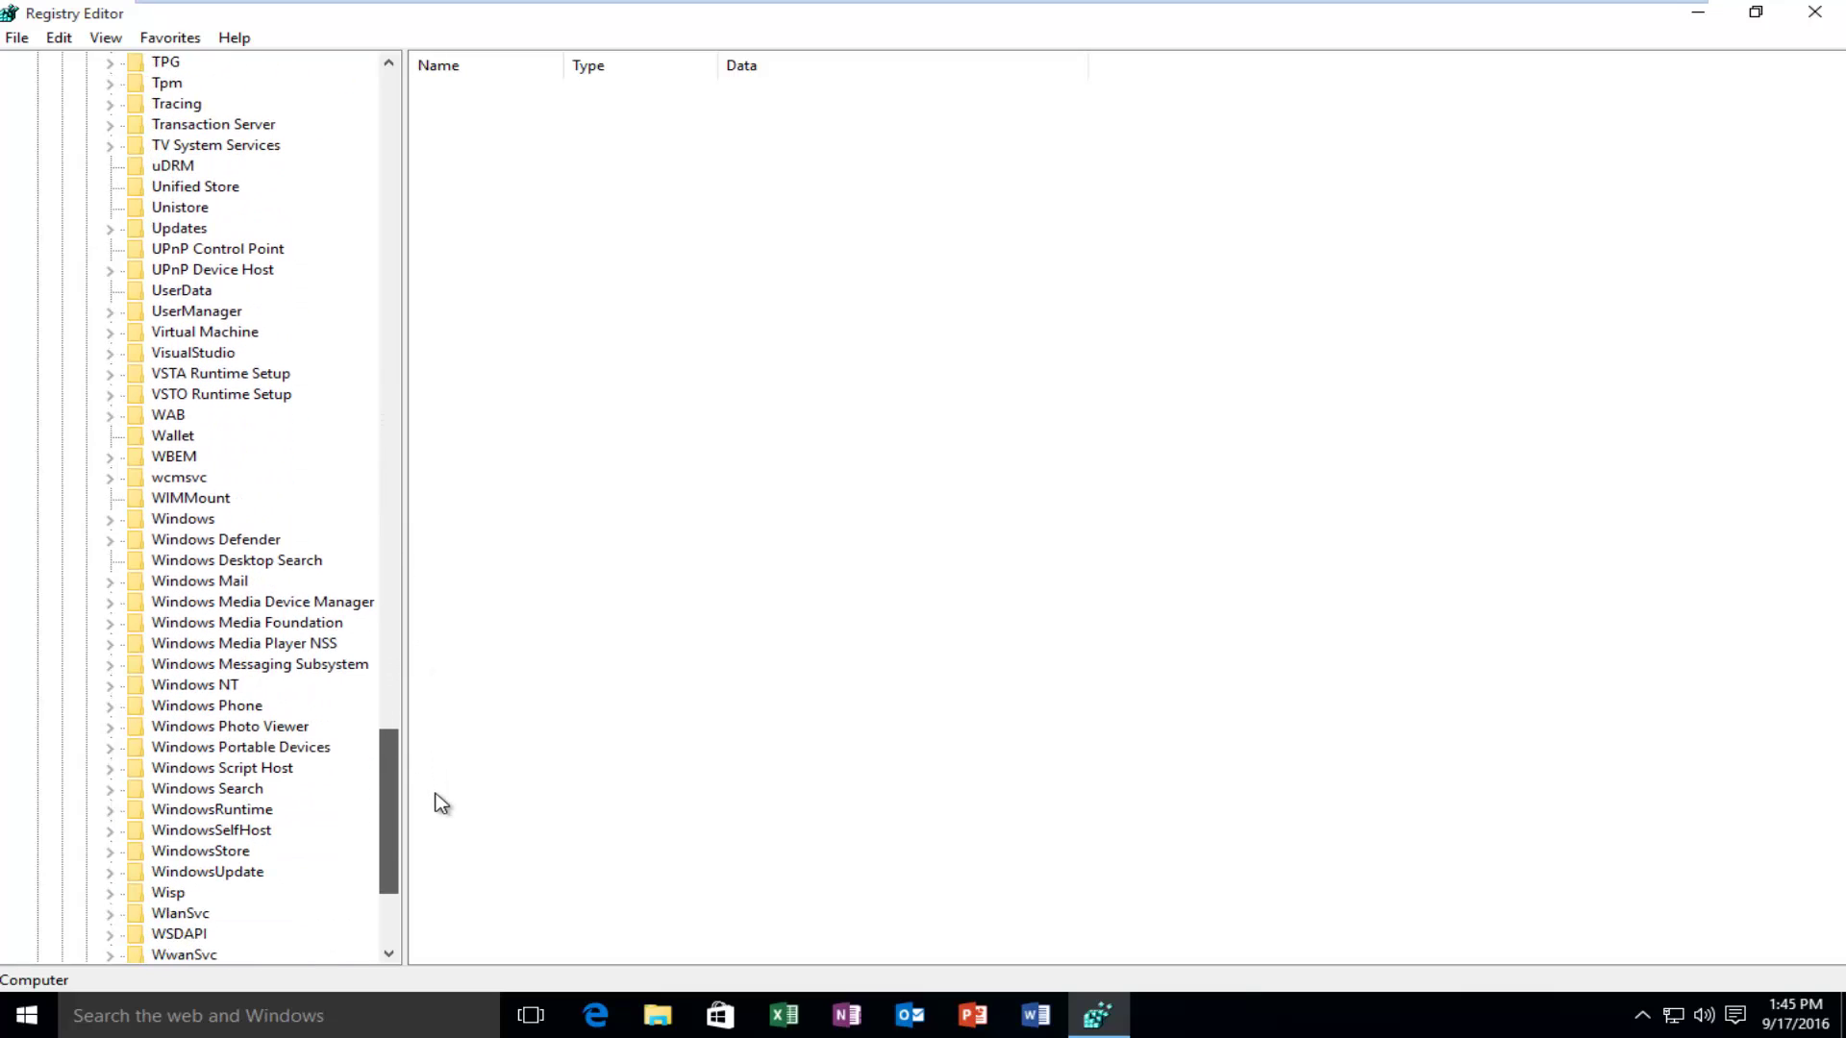
{"action": "left_click_drag", "start_coordinate": [110, 524], "coordinate": [107, 521]}
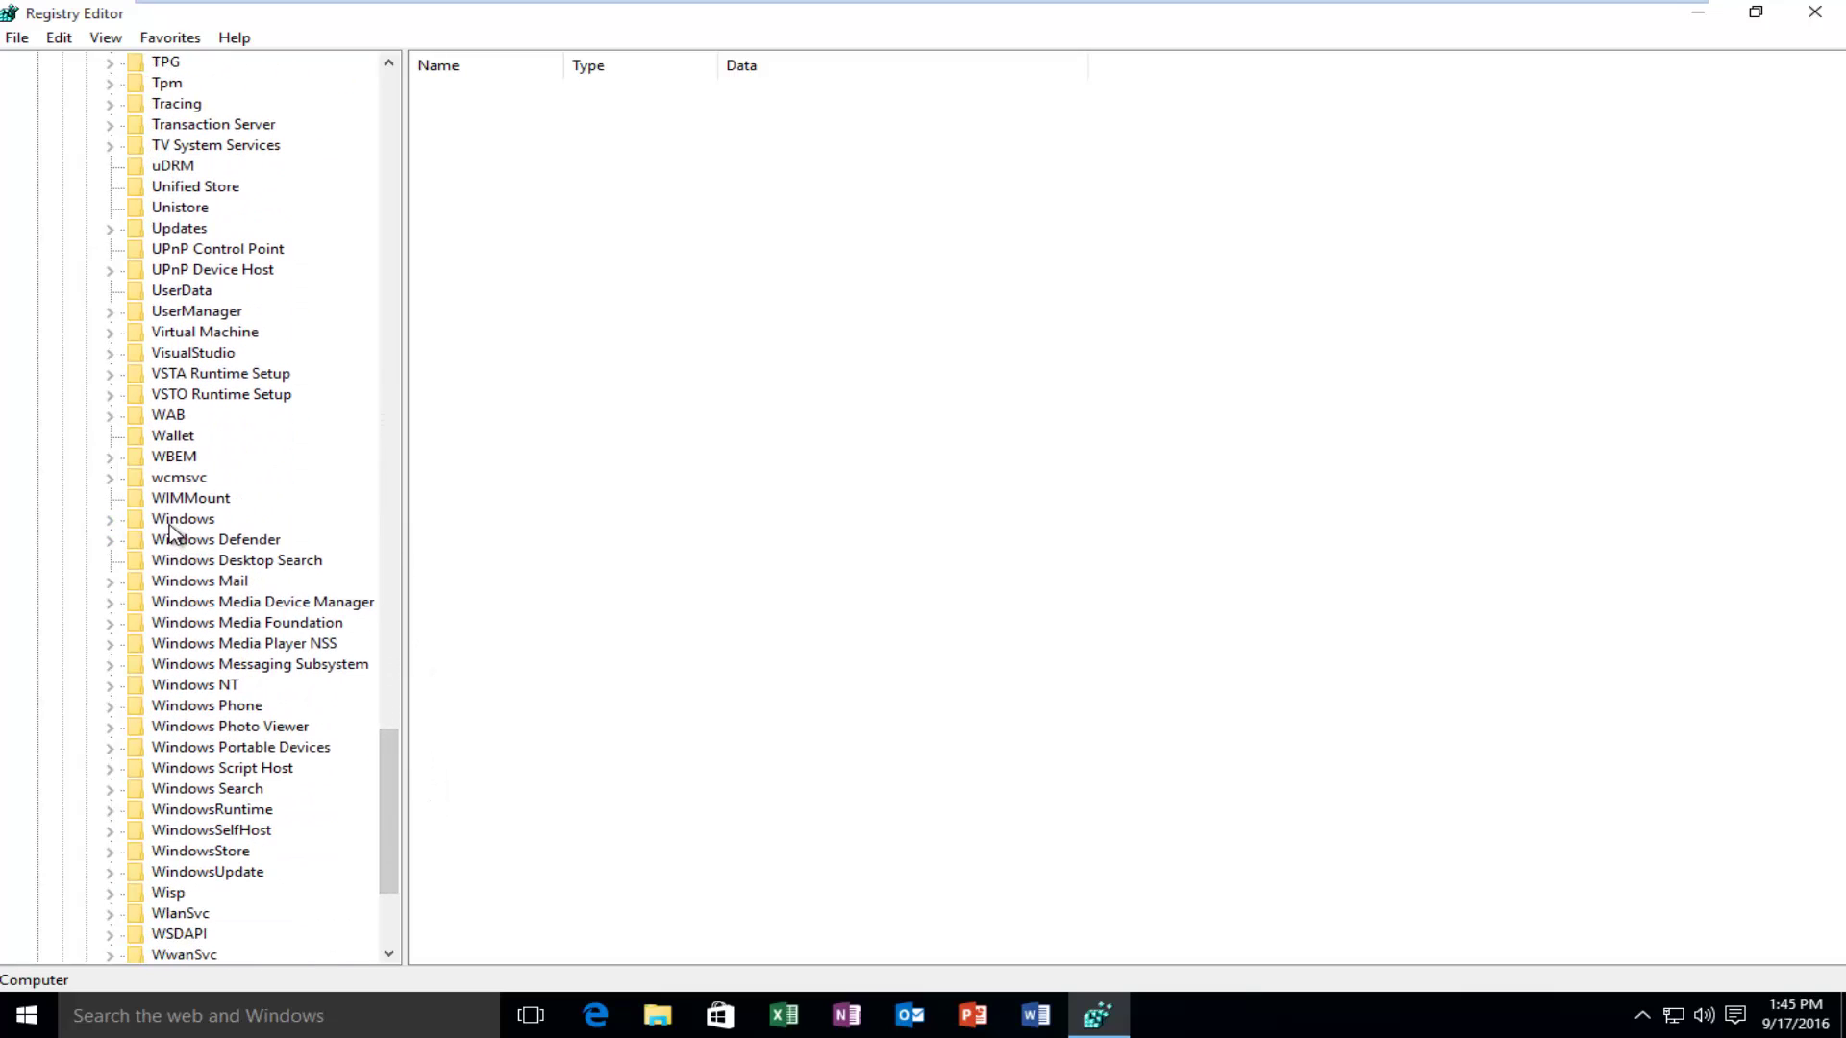
{"action": "left_click", "coordinate": [111, 520]}
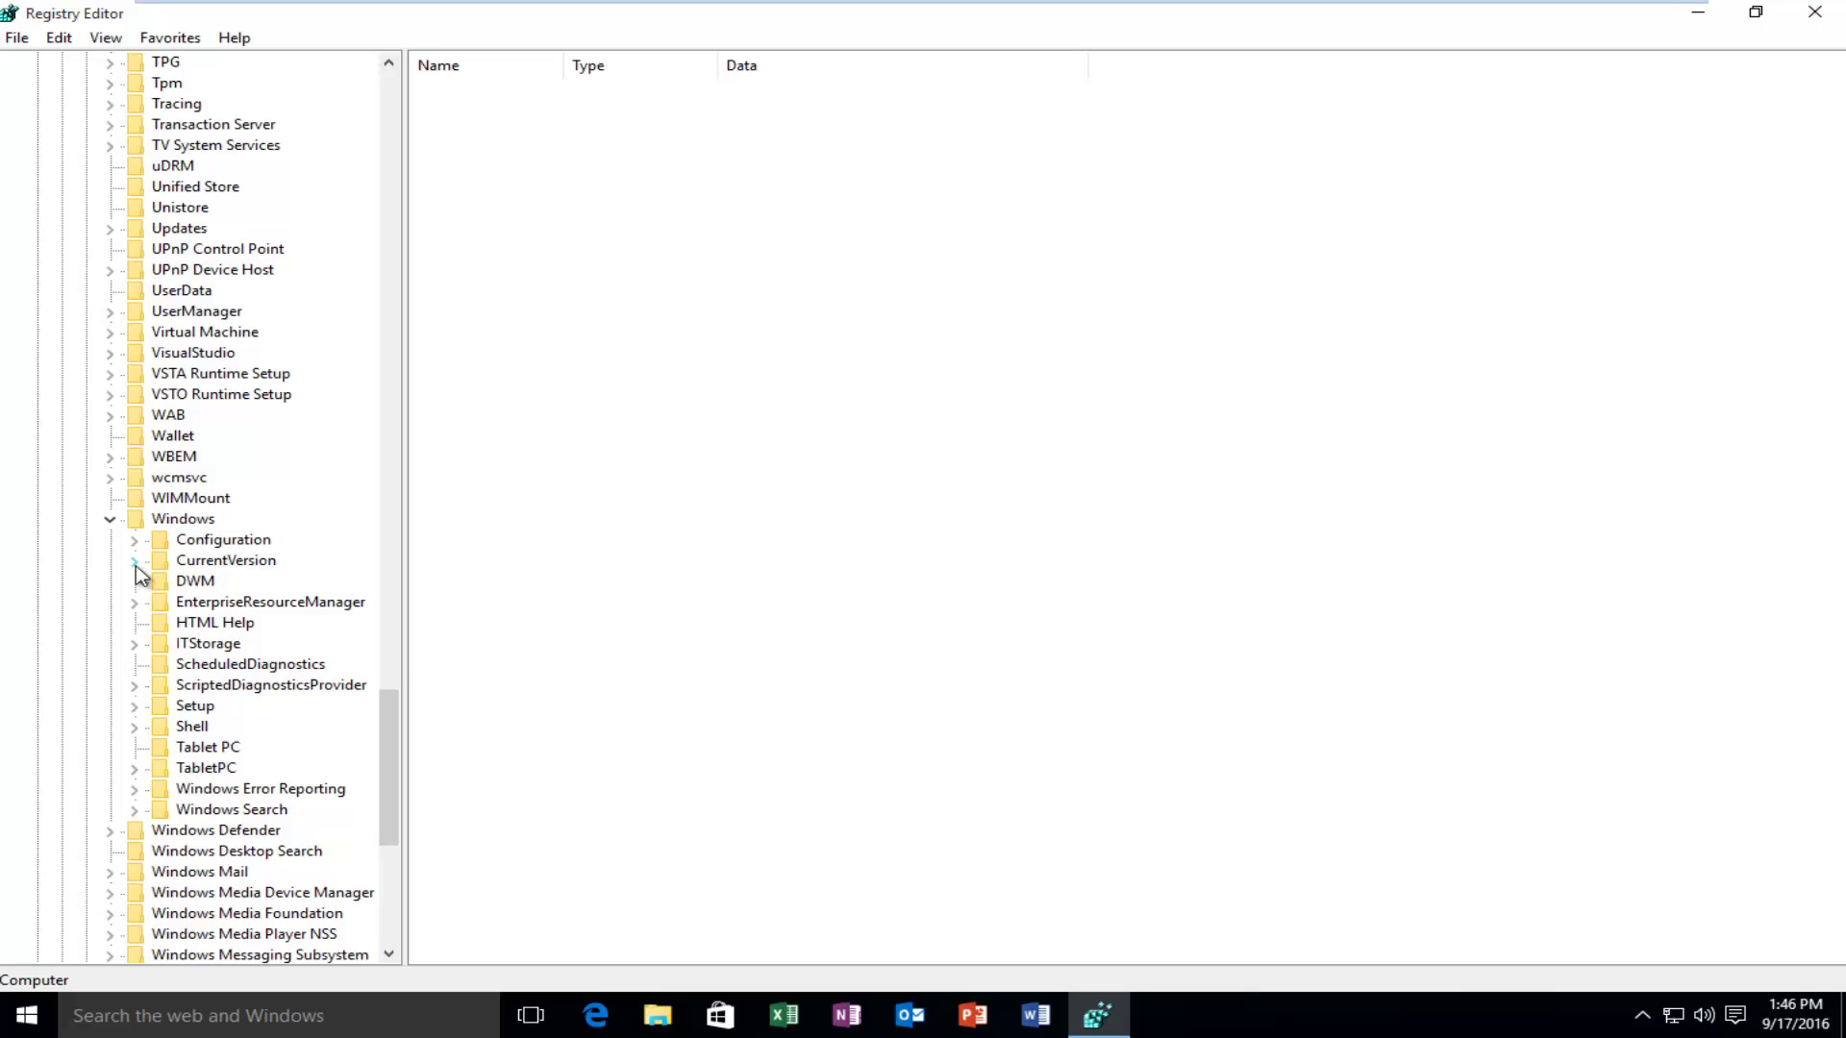
{"action": "left_click", "coordinate": [135, 564]}
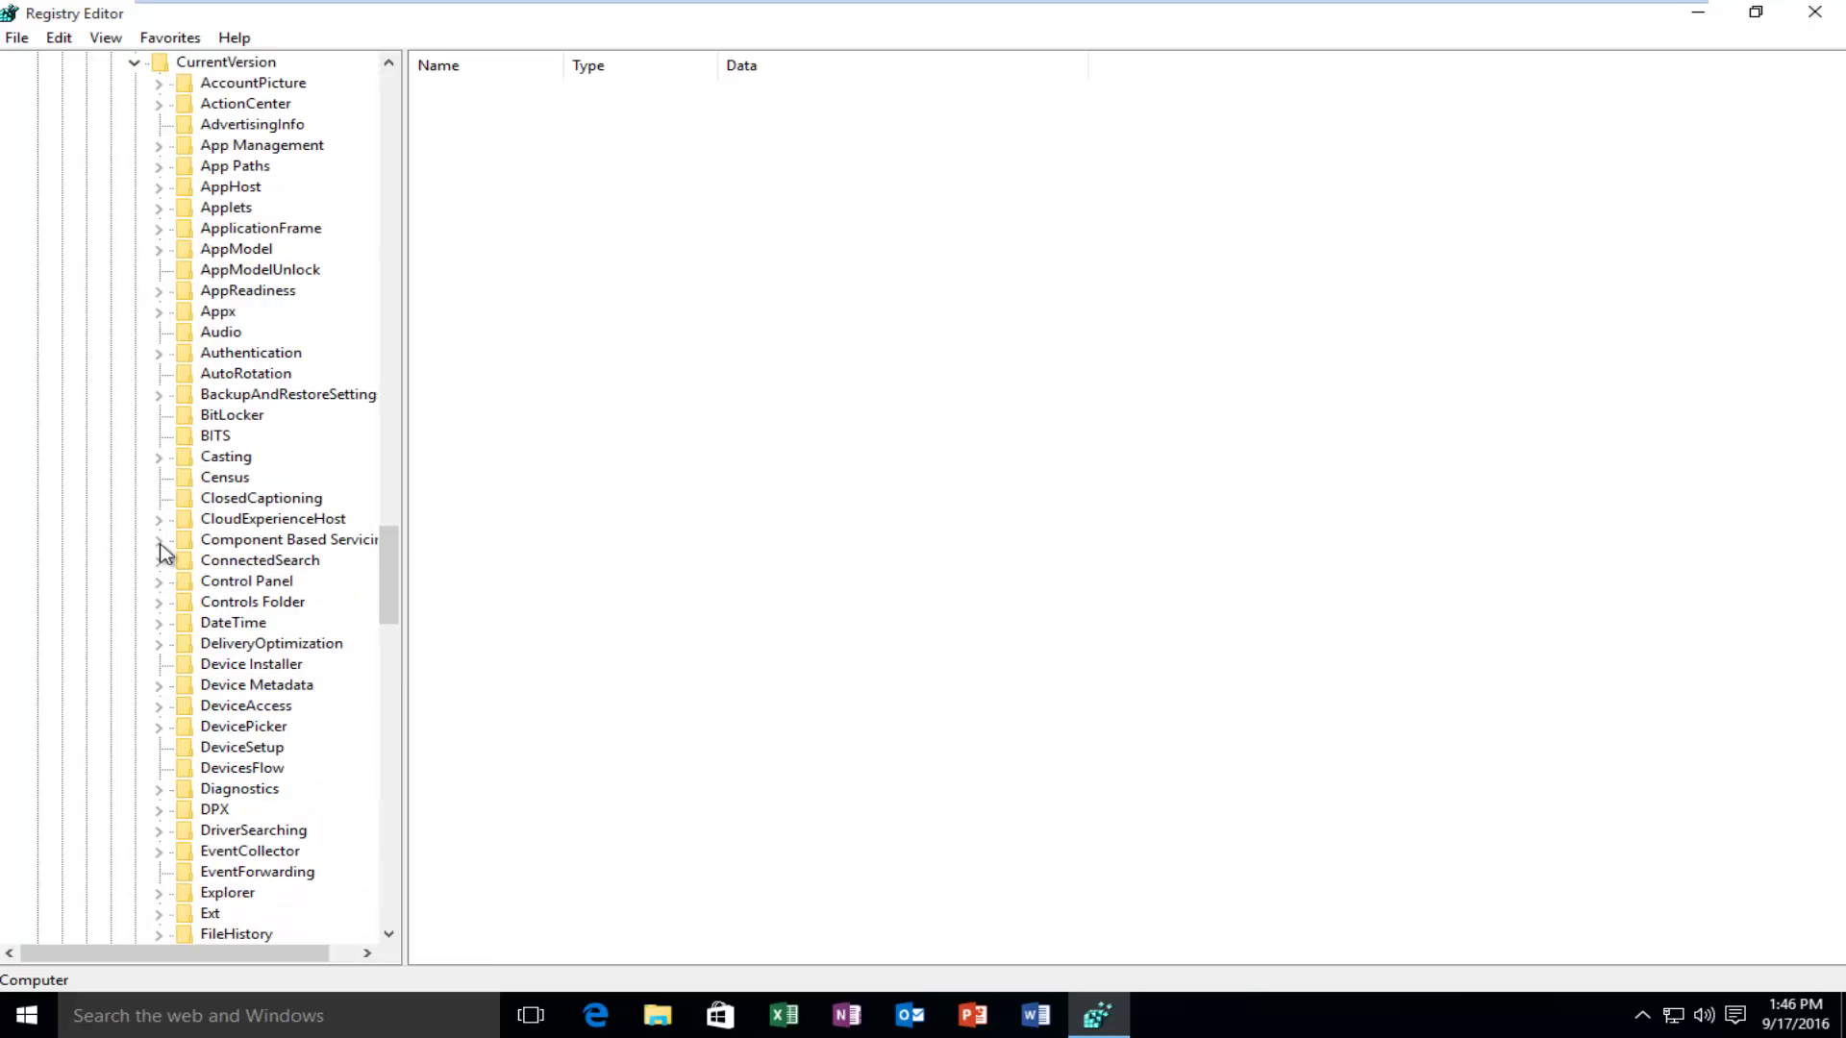
{"action": "left_click_drag", "start_coordinate": [390, 553], "coordinate": [320, 688]}
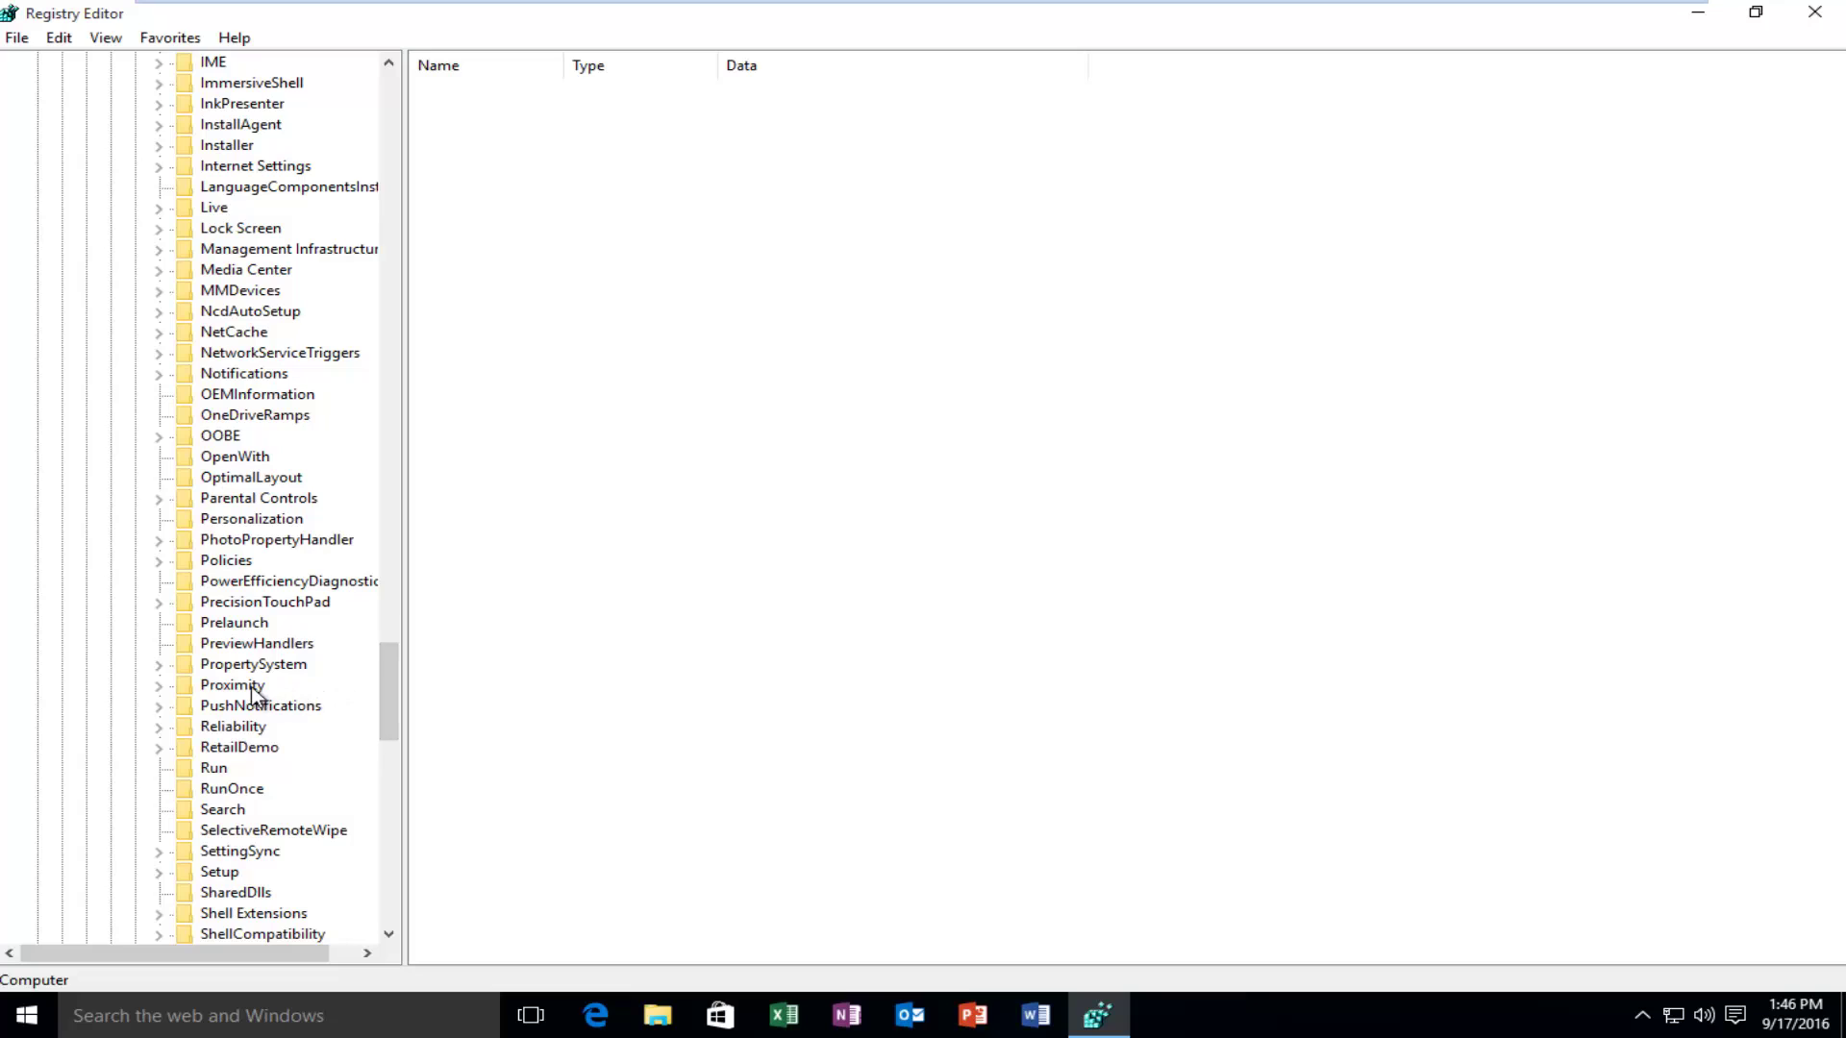
{"action": "double_click", "coordinate": [185, 563]}
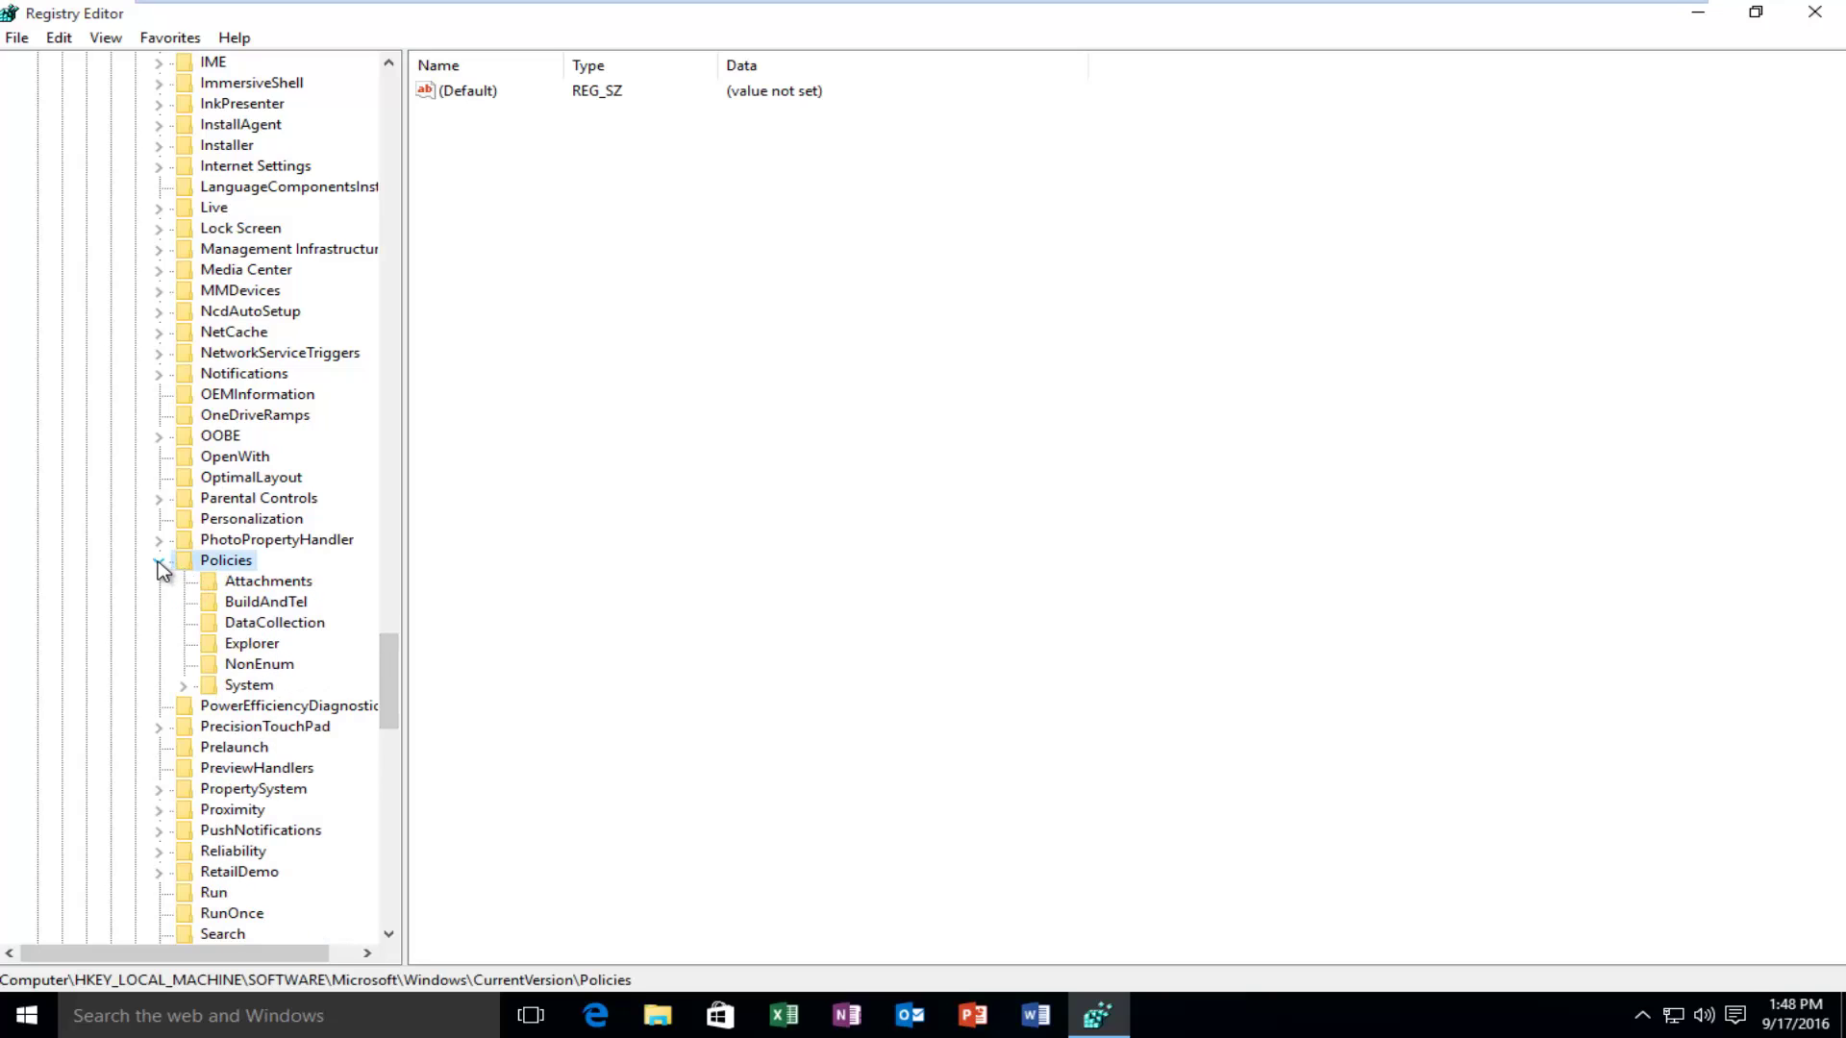
Select the Policies\System key and widen the Name column to show FilterAdministratorToken fully.
{"action": "left_click", "coordinate": [158, 562]}
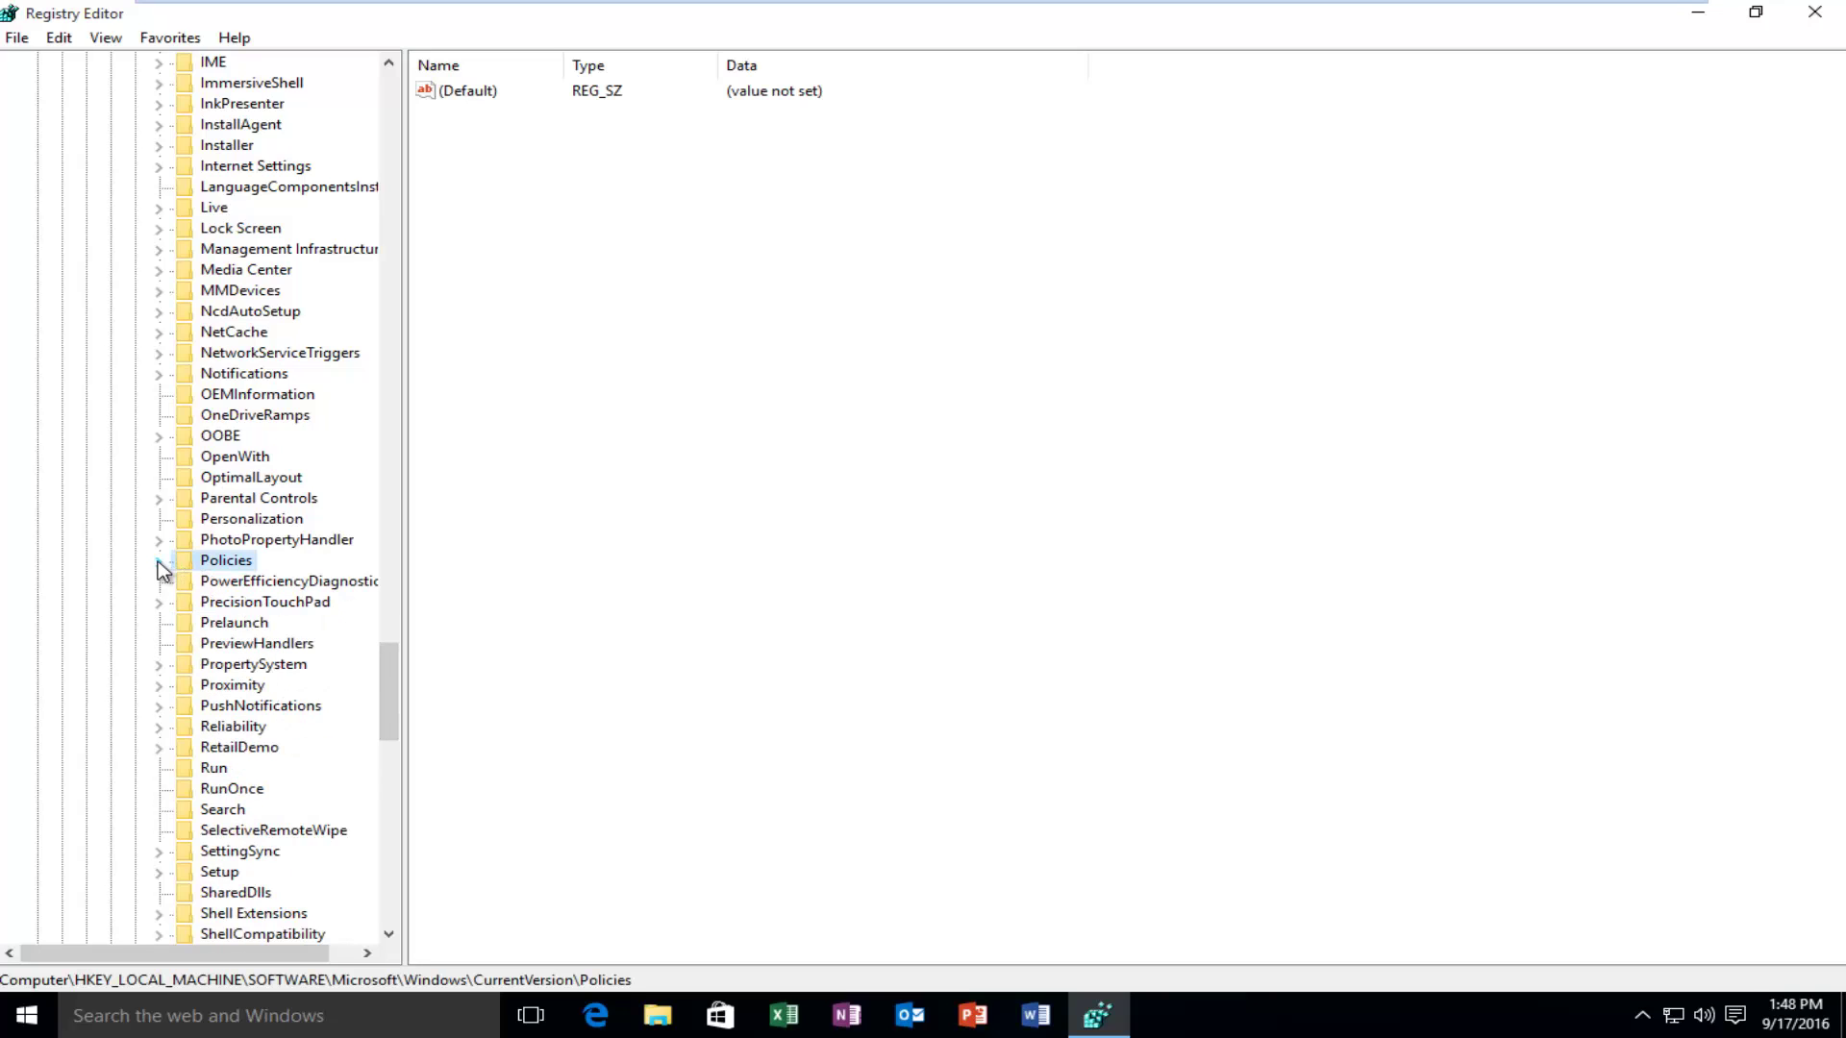
{"action": "left_click", "coordinate": [158, 562]}
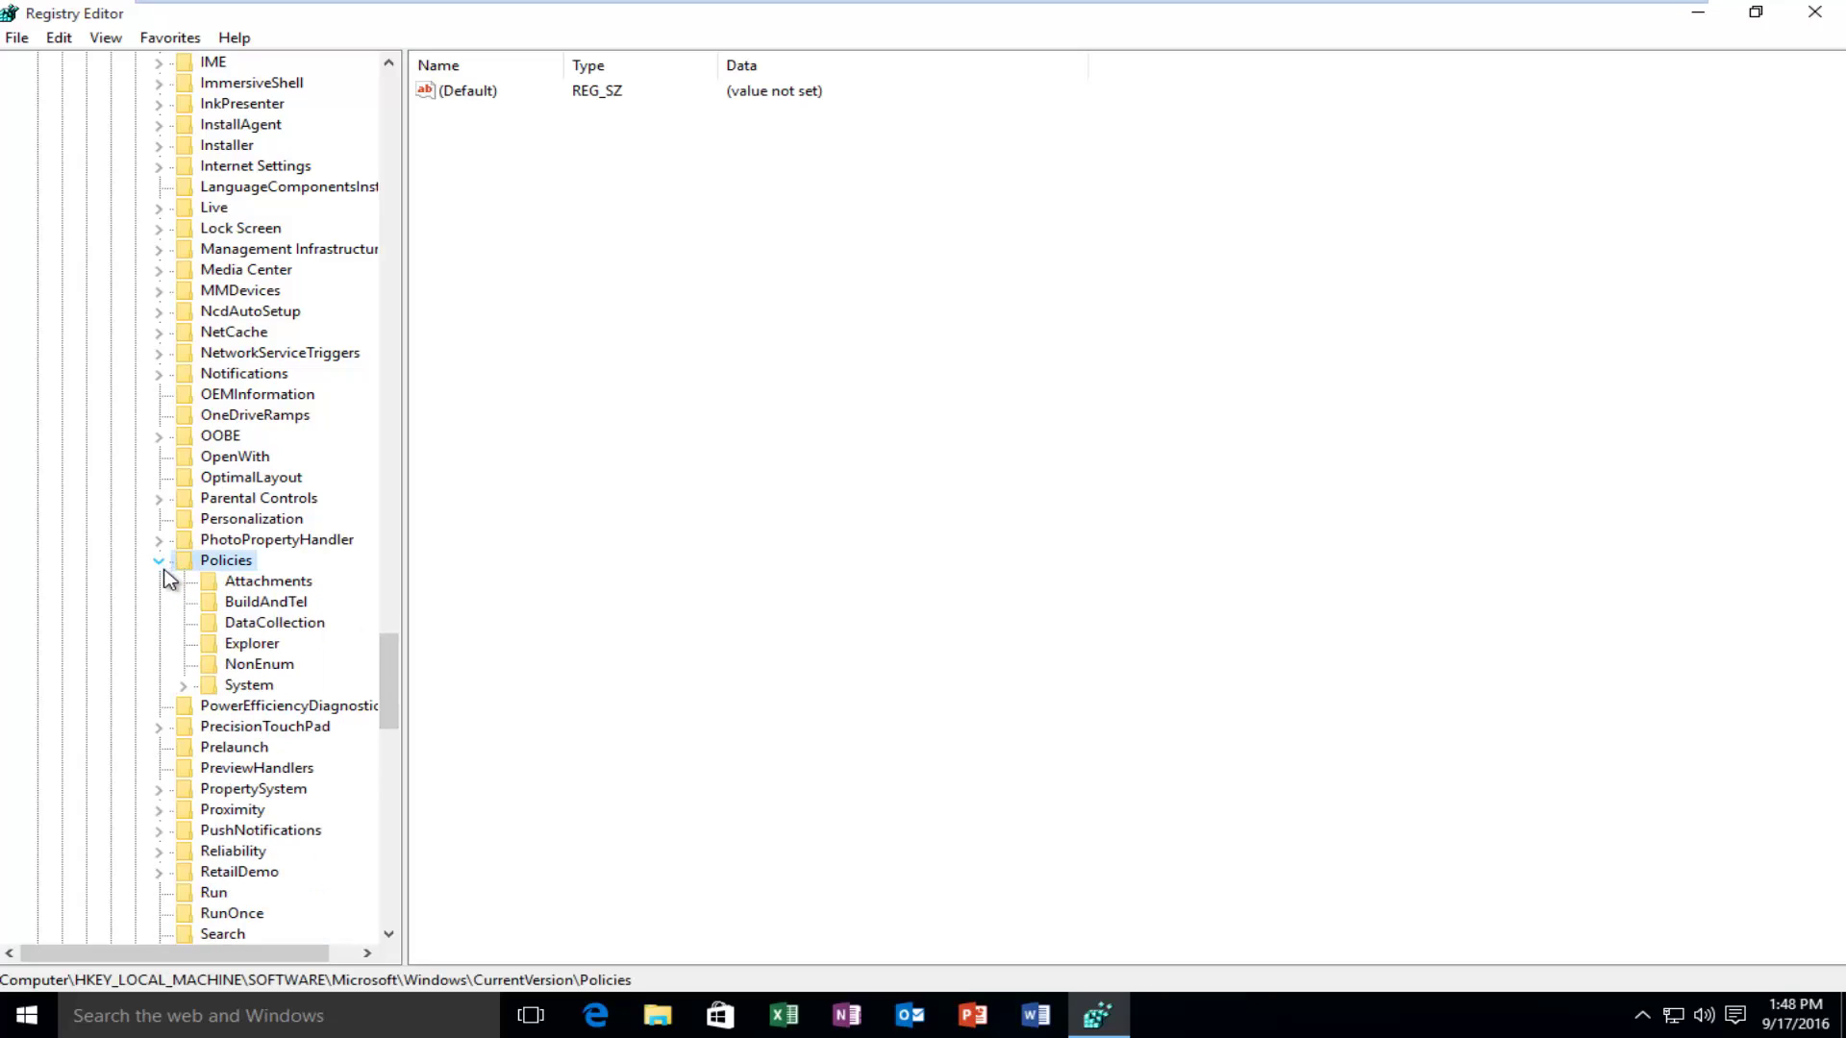
{"action": "left_click", "coordinate": [252, 685]}
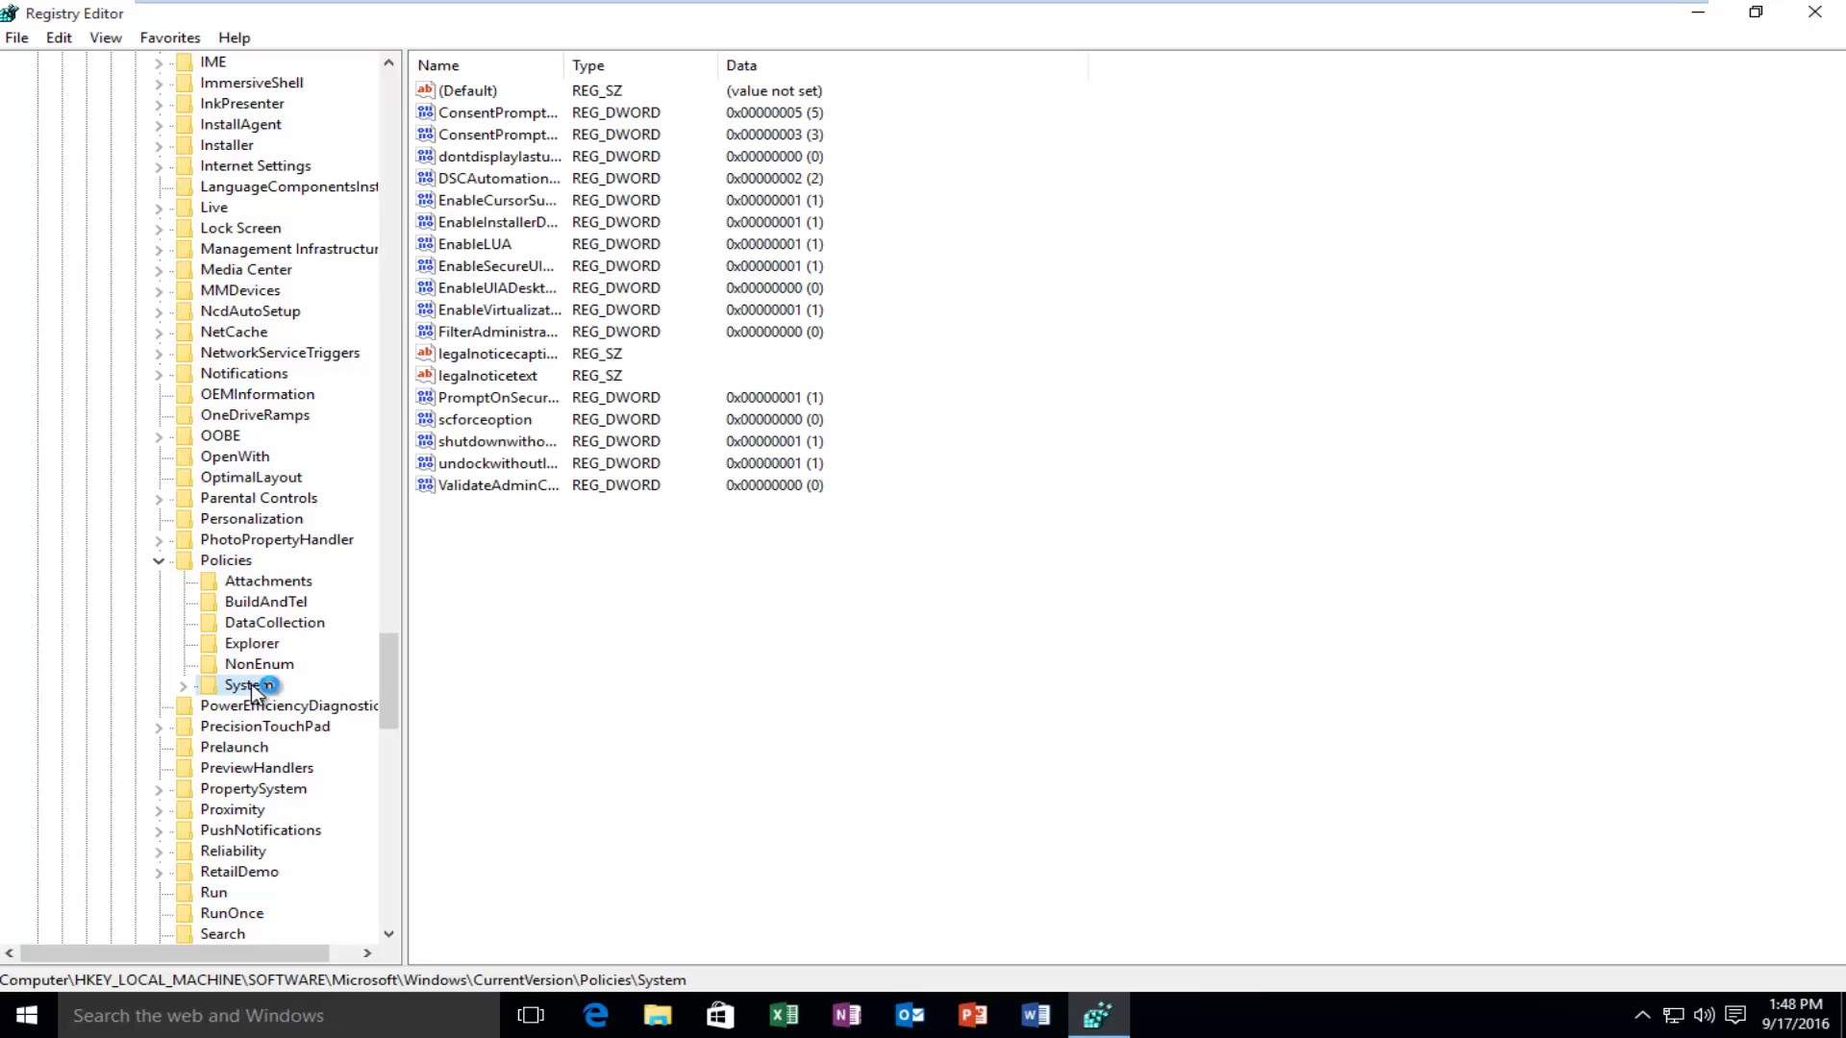
{"action": "left_click_drag", "start_coordinate": [565, 66], "coordinate": [696, 69]}
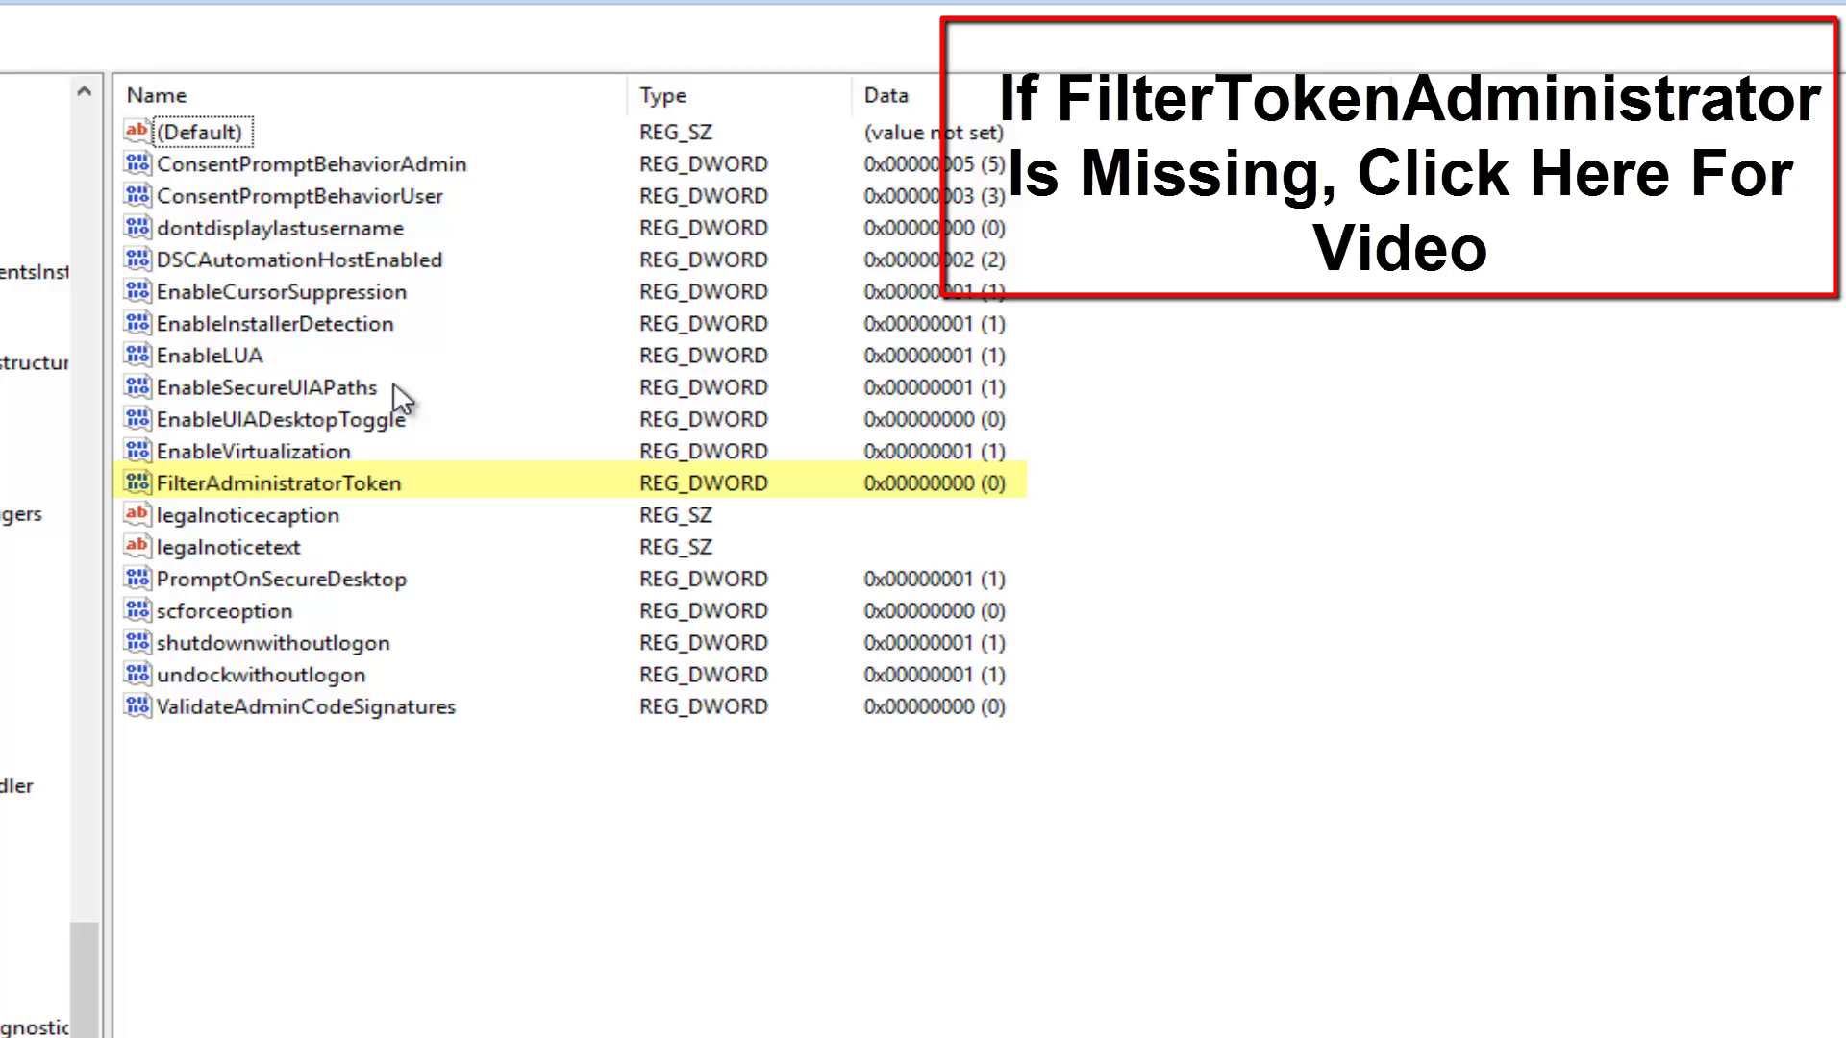
Change FilterAdministratorToken's value data from 0 to 1 and confirm.
{"action": "double_click", "coordinate": [240, 487]}
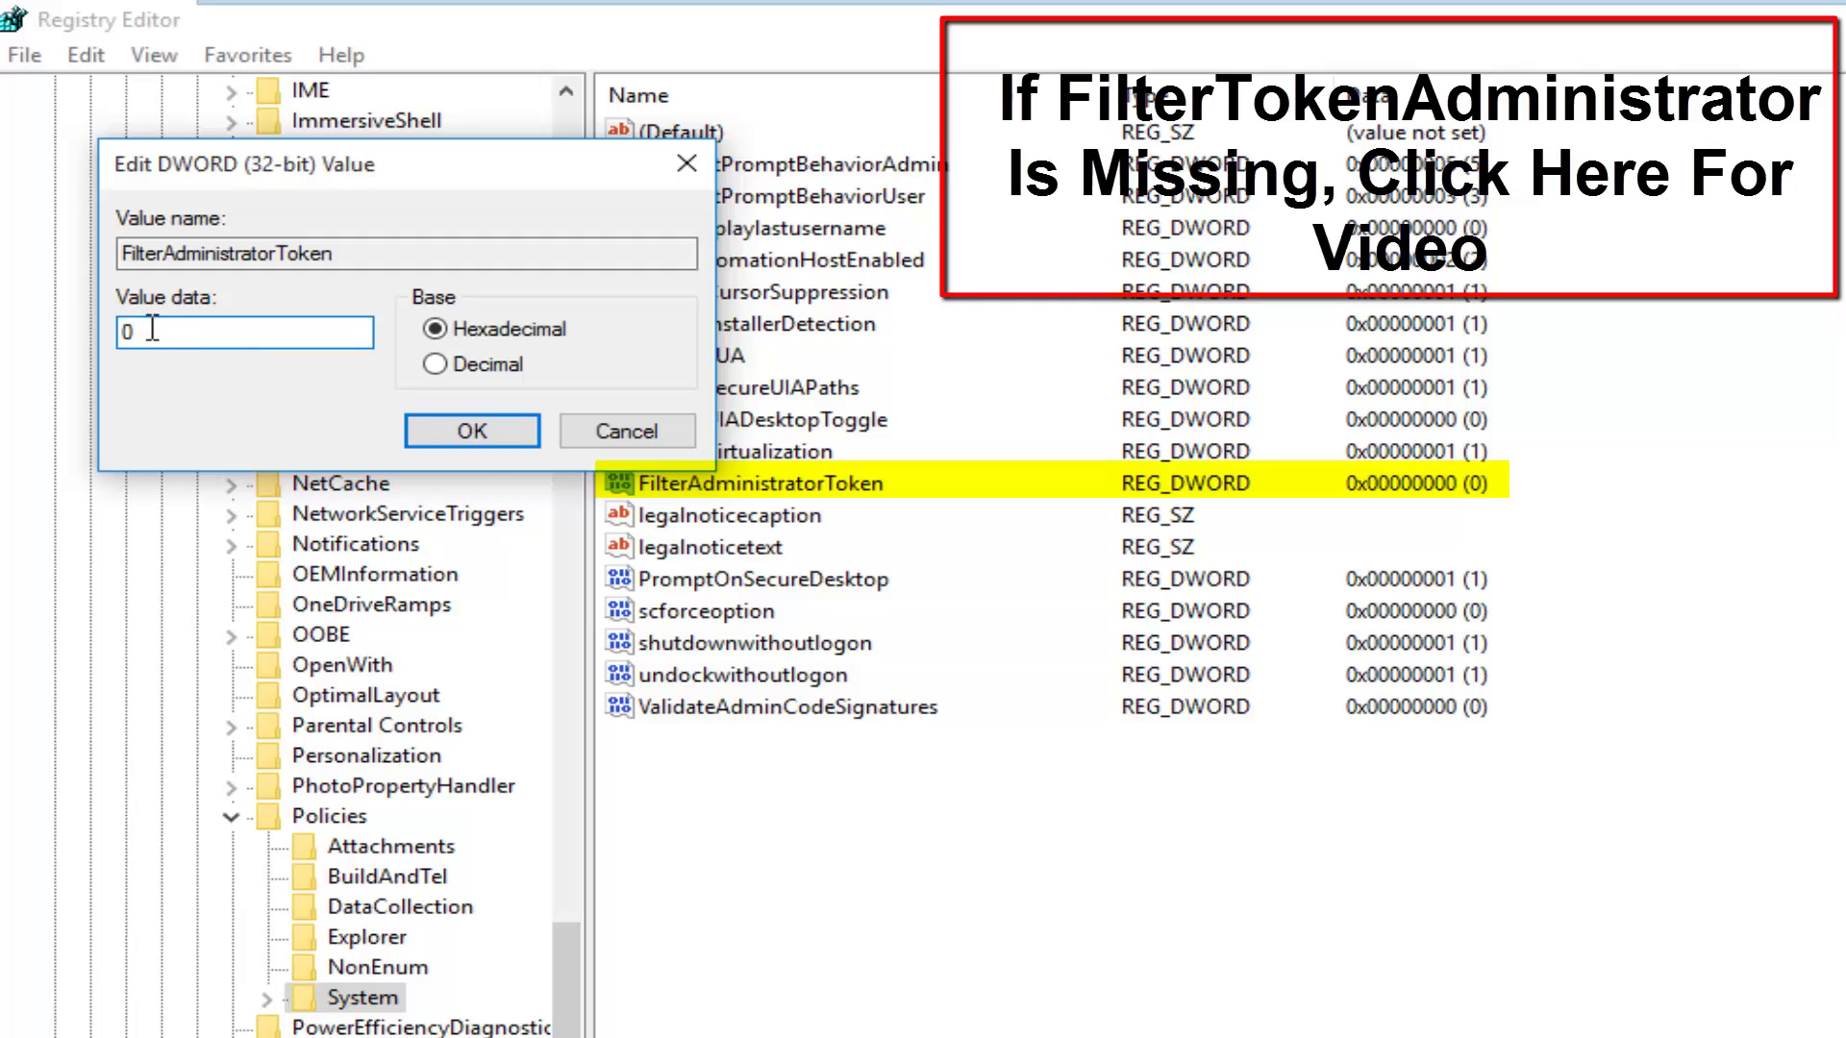
{"action": "left_click_drag", "start_coordinate": [153, 331], "coordinate": [110, 334]}
{"action": "type", "text": "1"}
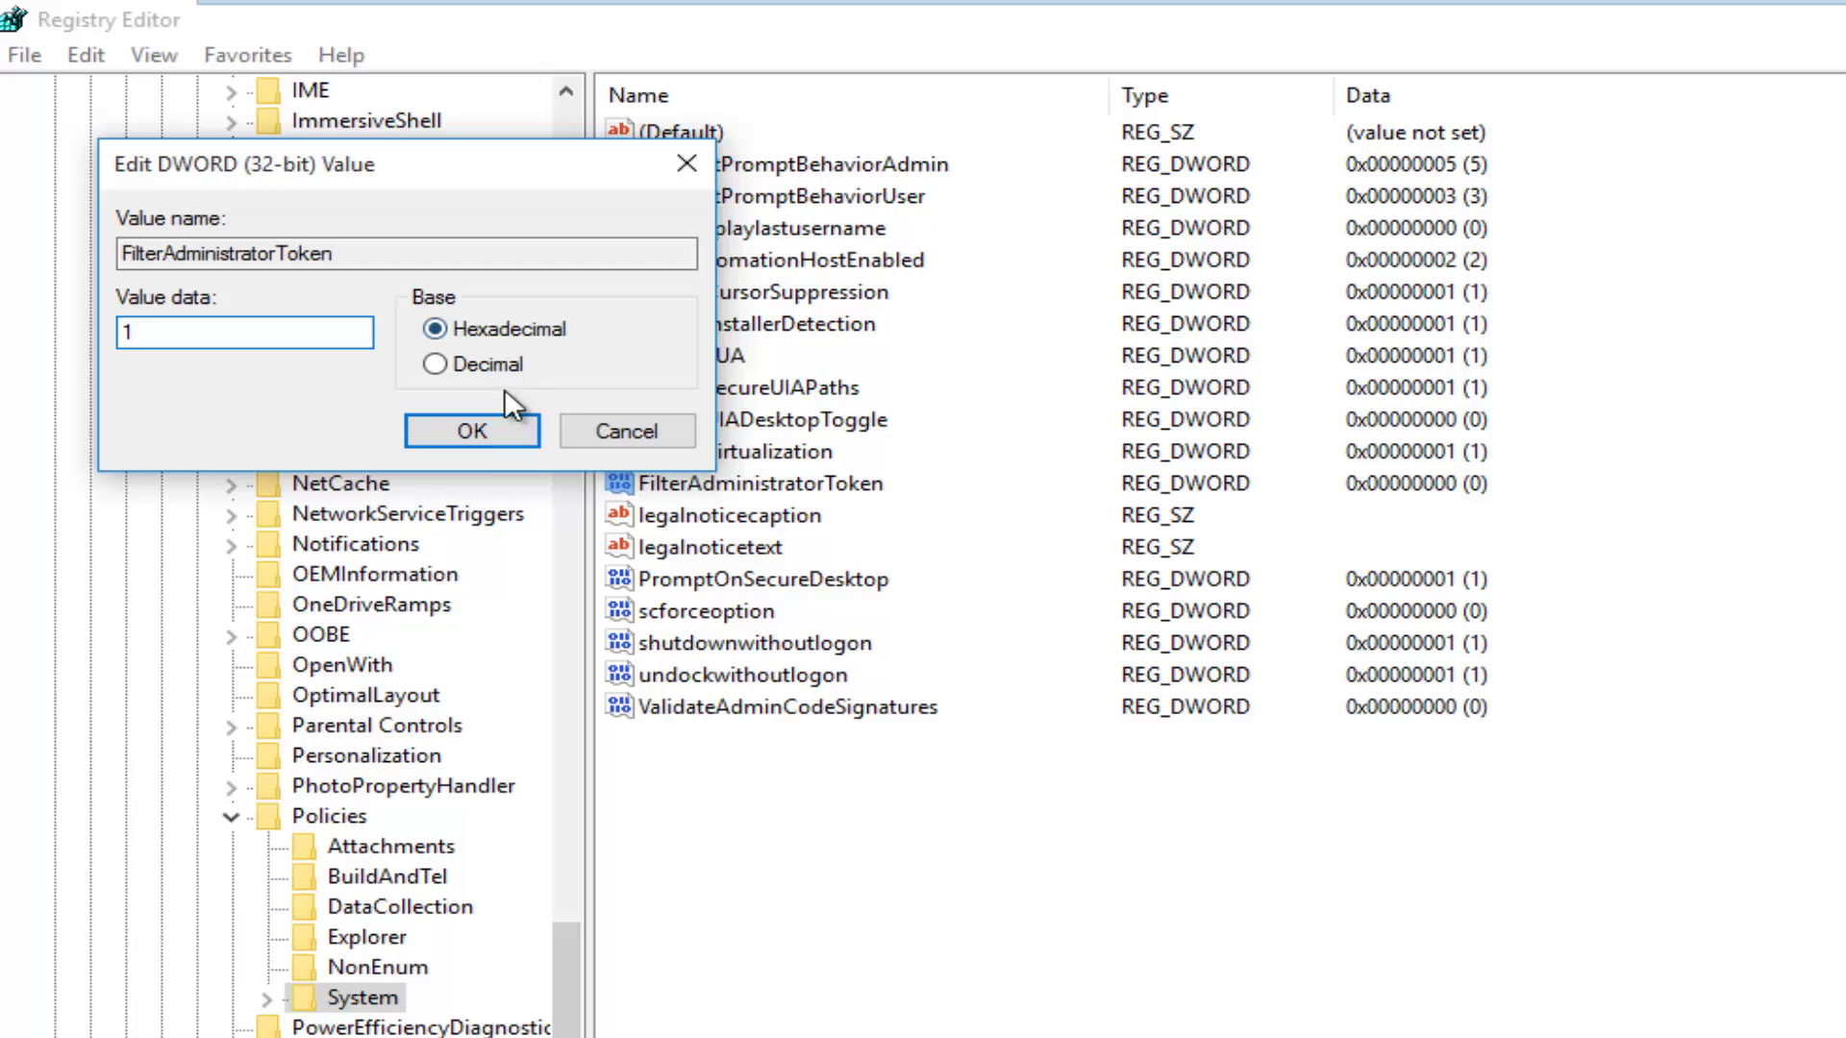
{"action": "left_click", "coordinate": [470, 430]}
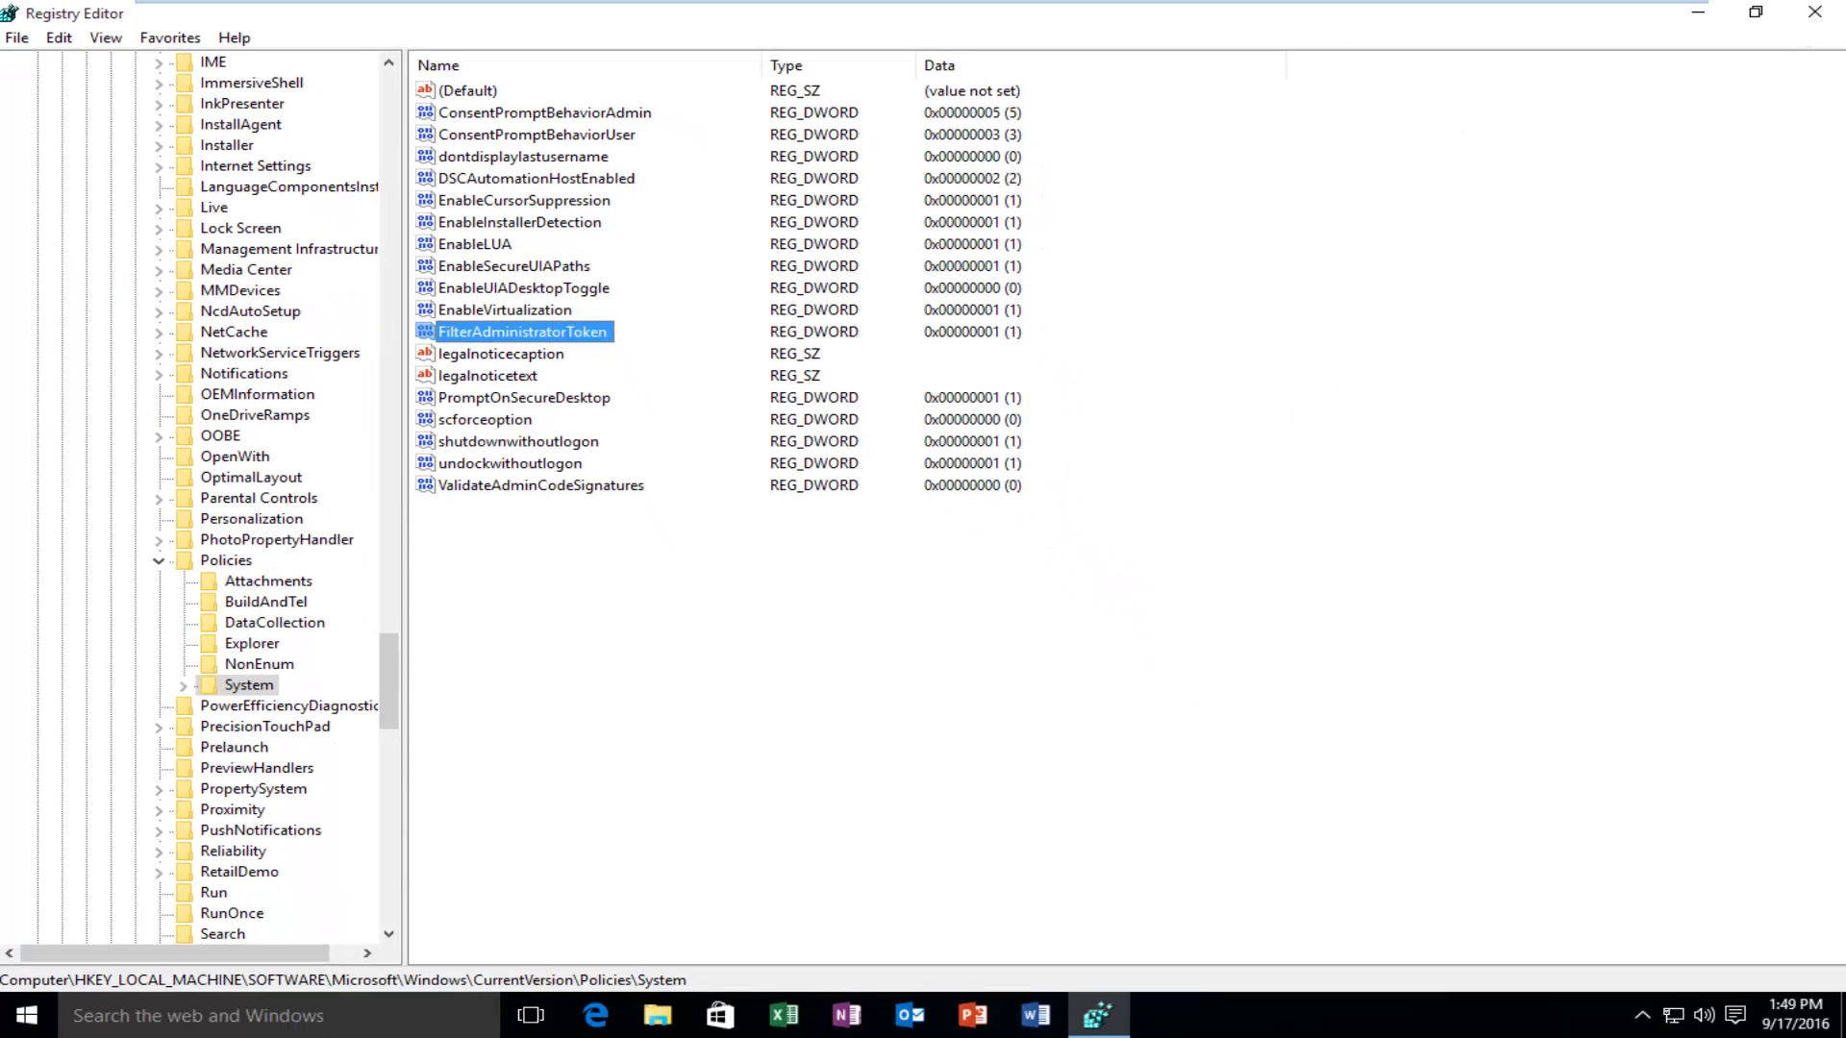
Close Registry Editor from its title bar.
{"action": "left_click", "coordinate": [1814, 12]}
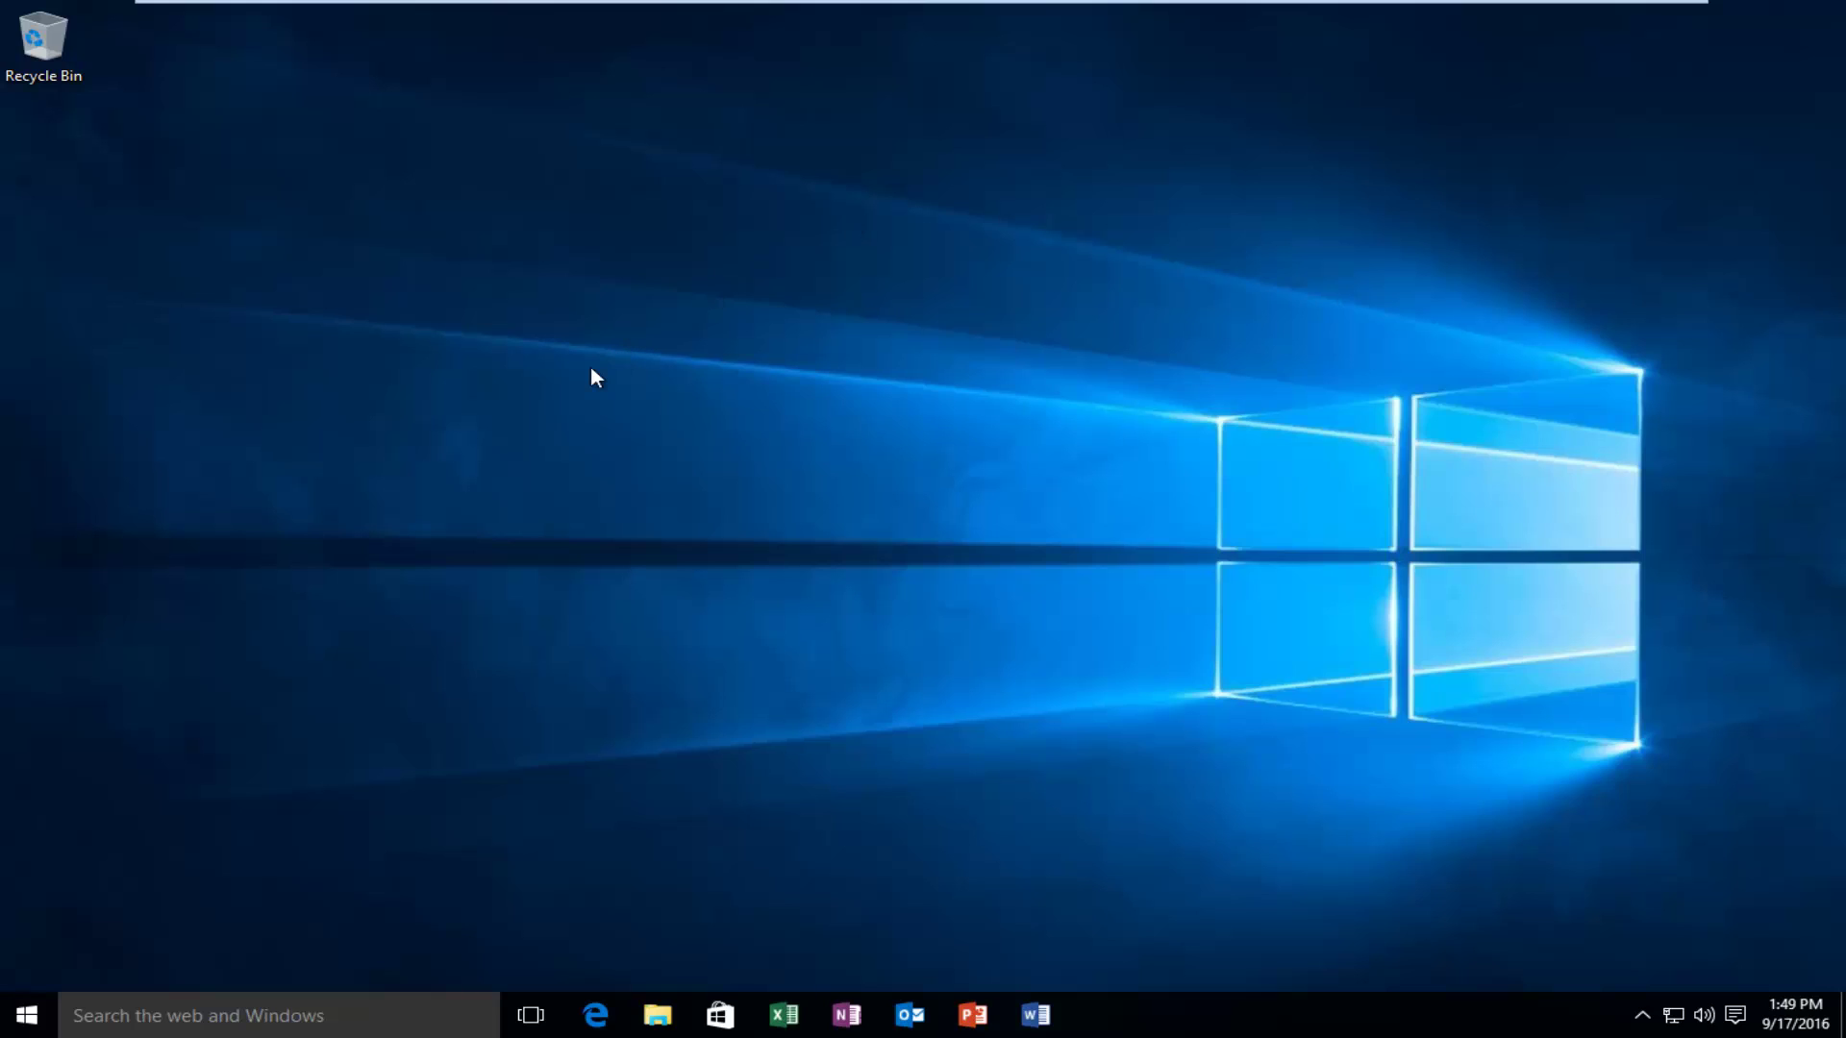